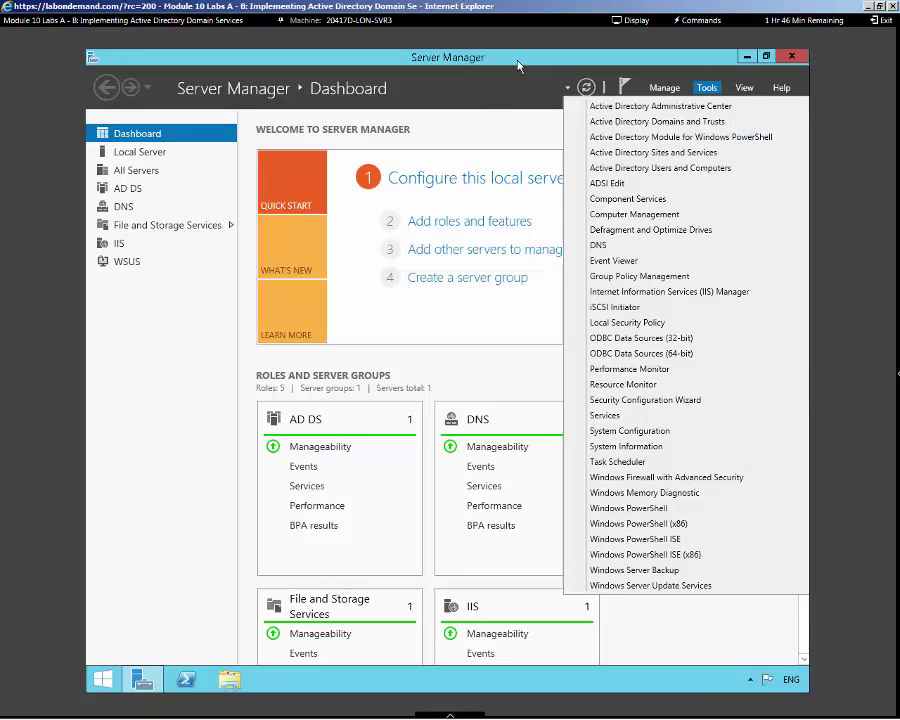
Open IIS Manager, decline the Web Platform offer, and show LON-SVR3's Server Certificates page
click(625, 292)
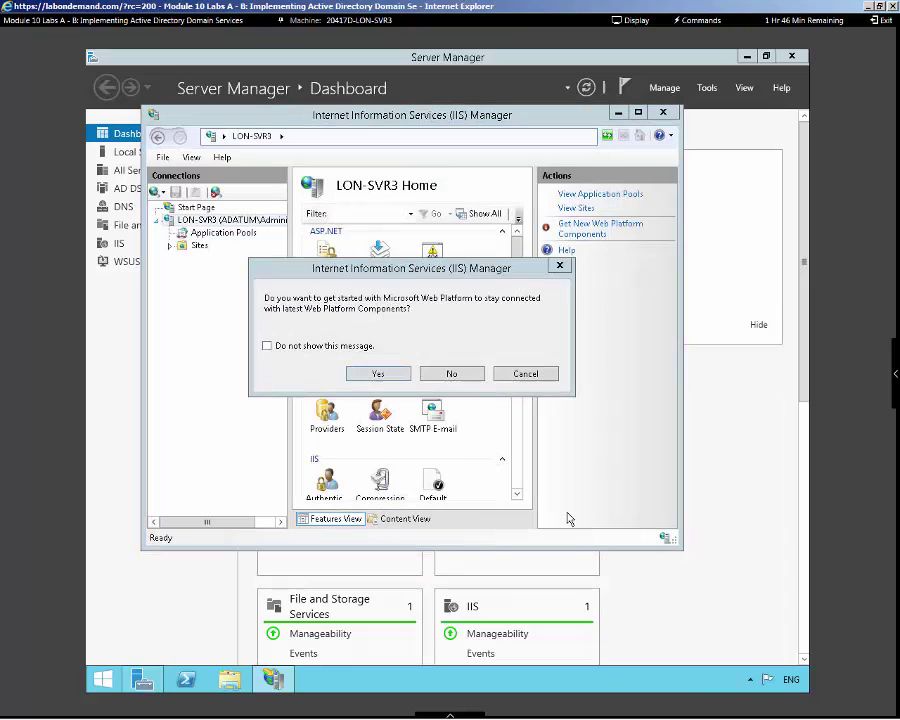
click(436, 373)
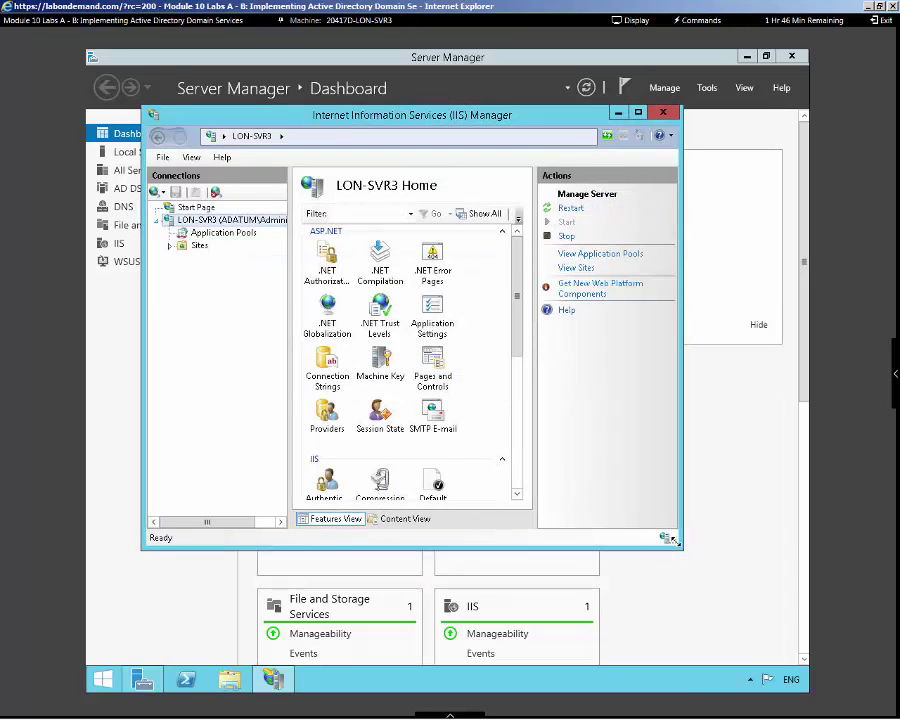
drag(681, 547, 726, 603)
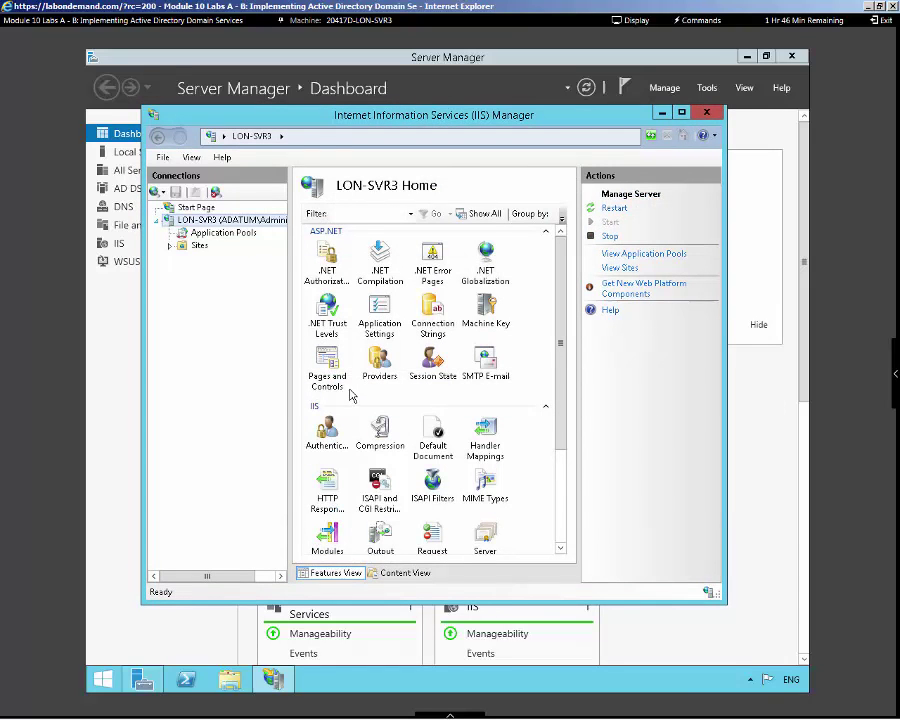
scroll(552, 440, down, 3)
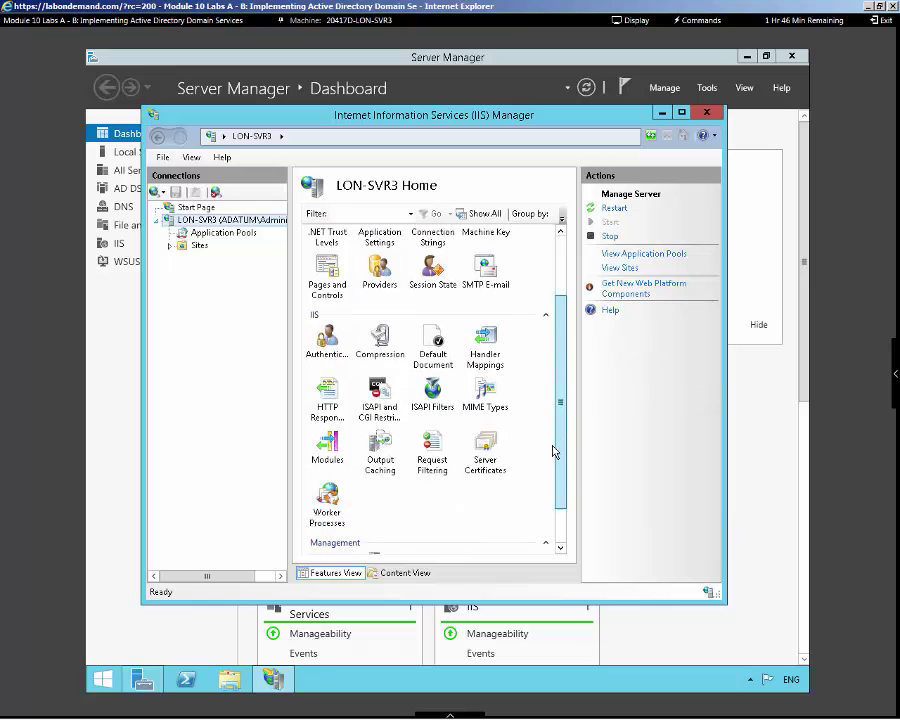
double_click(479, 432)
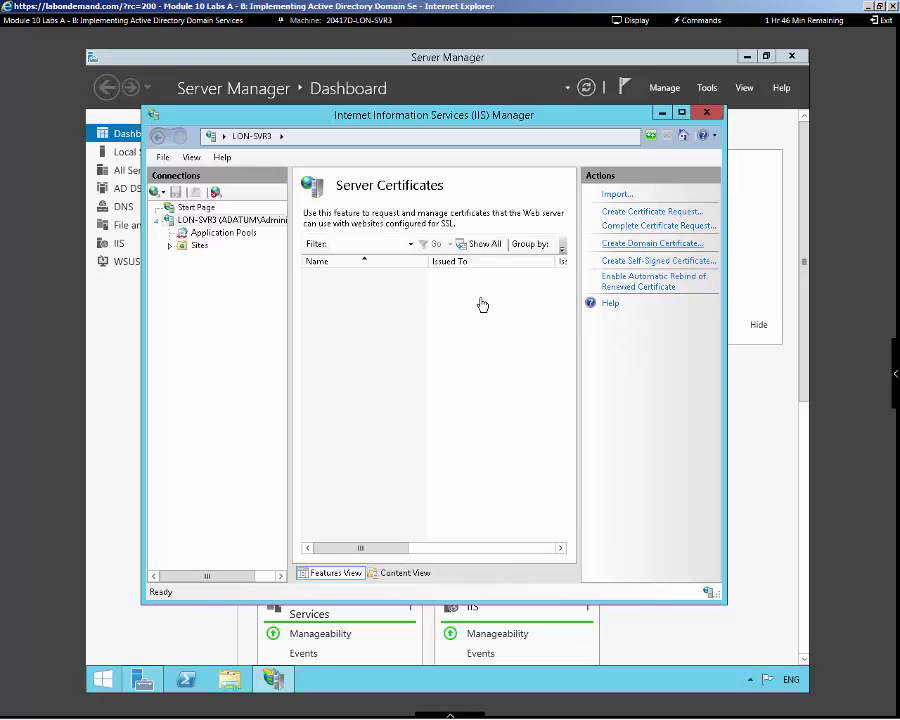
Start a new domain certificate with common name Lon-svr3.adatum.com
click(895, 373)
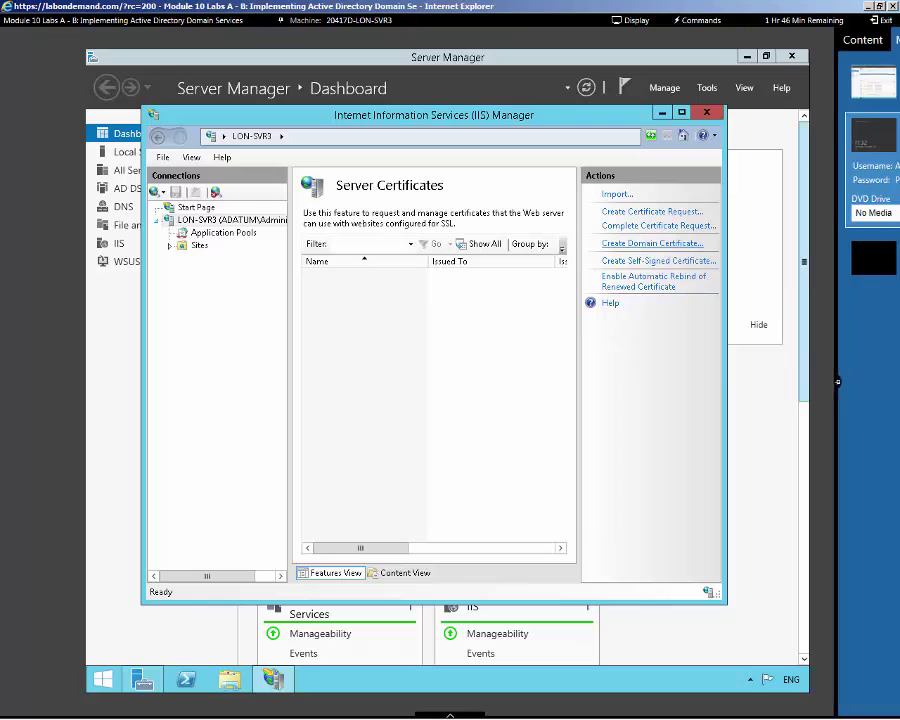
click(625, 372)
click(600, 246)
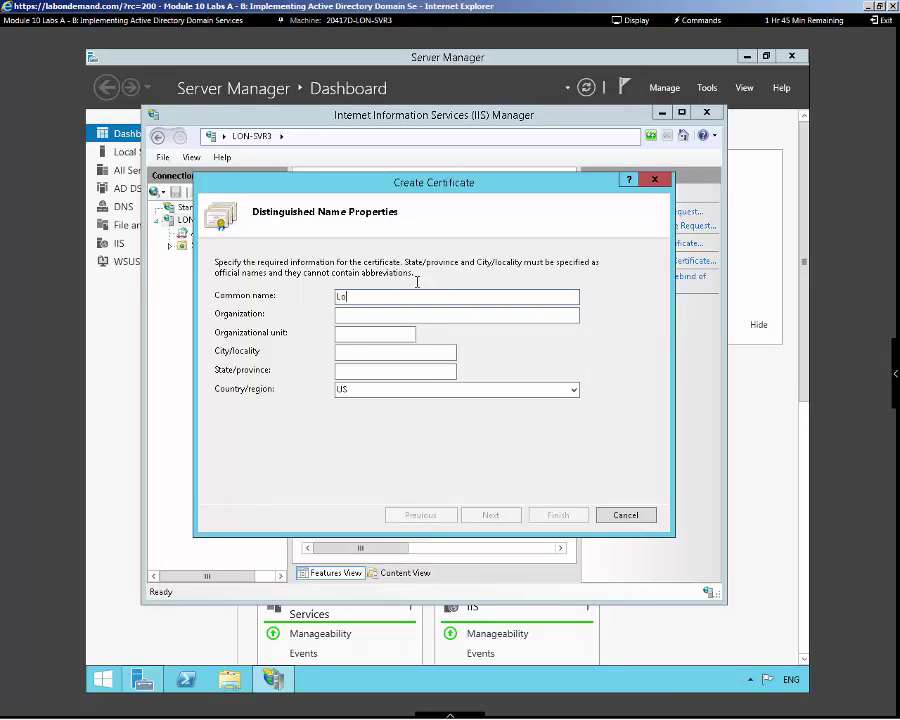
text(Lon-svr3.adatum.com)
Fill in organization IT, unit IT, city Allentown and state PA
key(Tab)
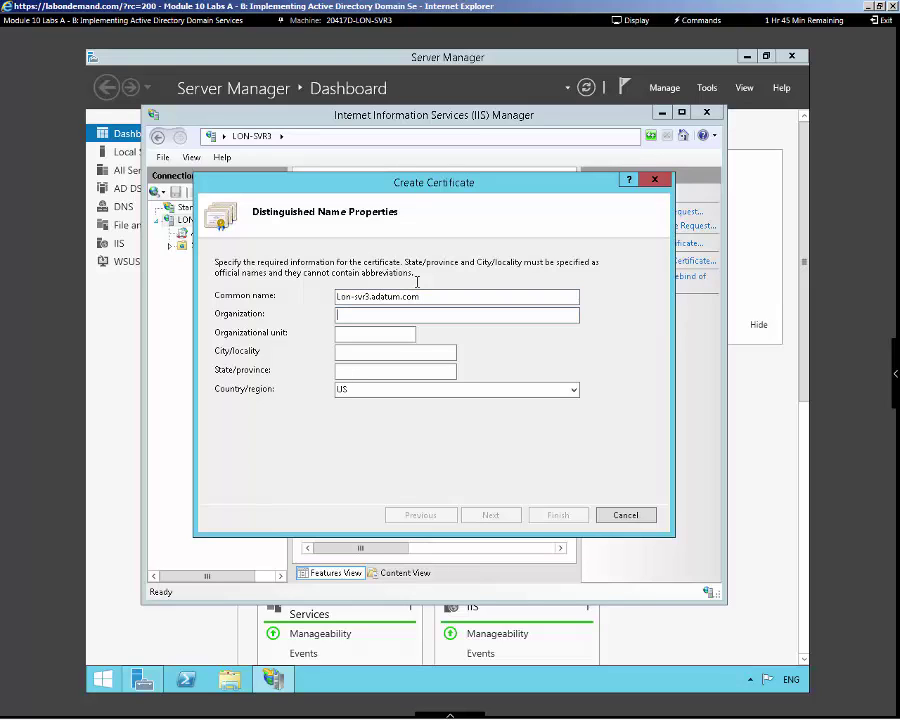
key(Tab)
key(Tab)
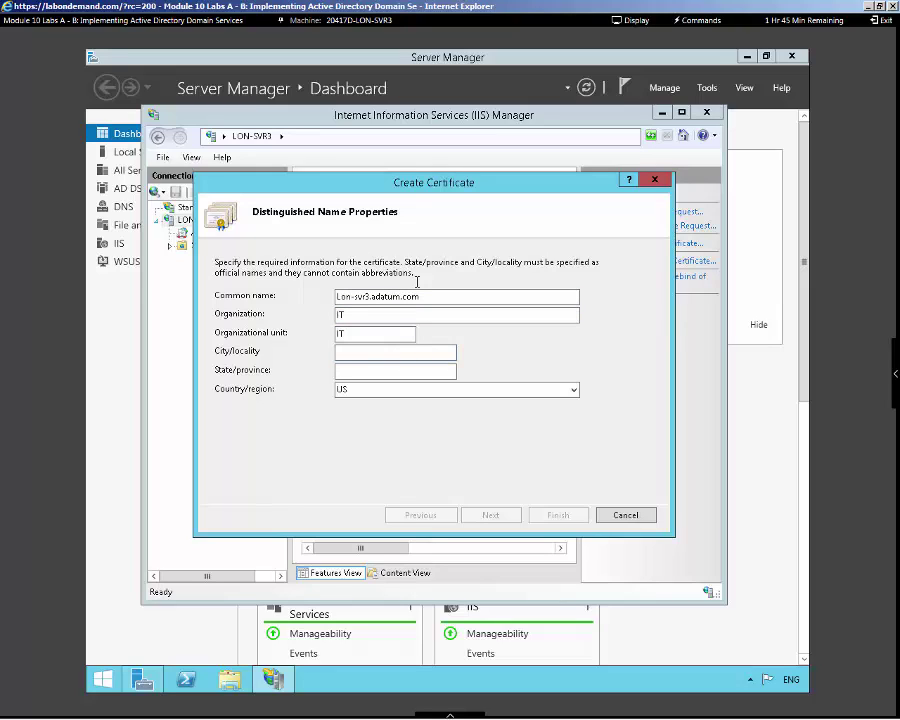
text(Alentoan)
key(Tab)
text(PA)
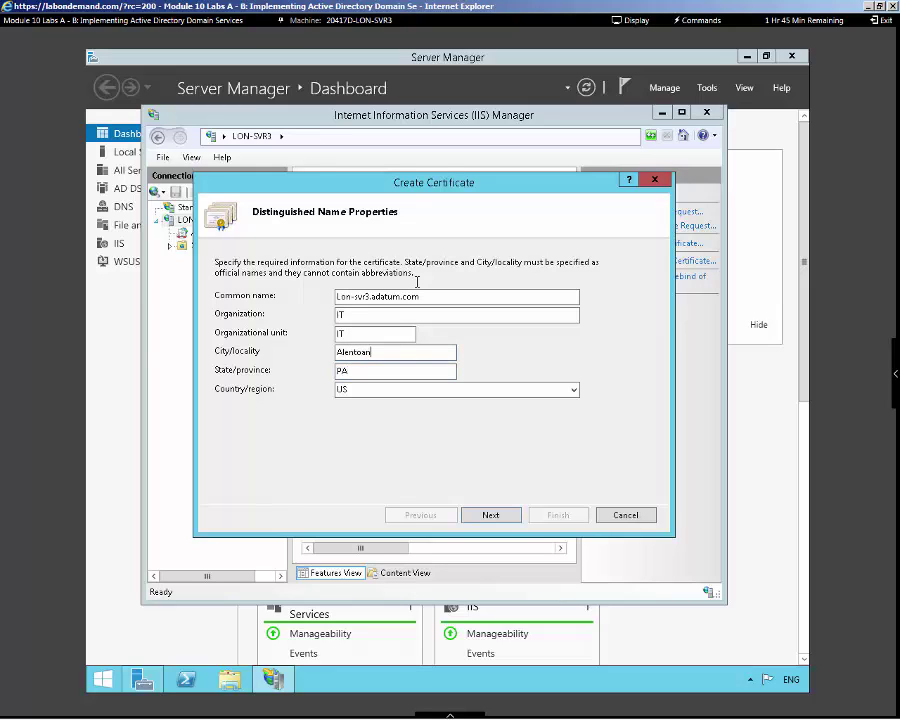
key(BackSpace)
key(BackSpace)
text(lentown)
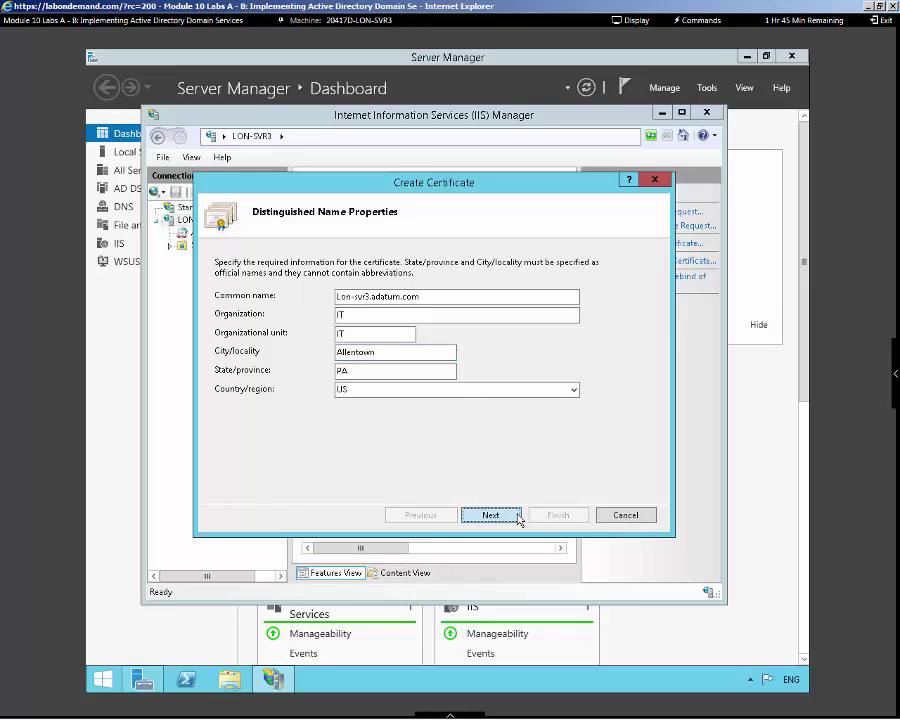
Have AdatumCA sign the certificate and give it the friendly name lon-svr3.adatum.com
click(517, 516)
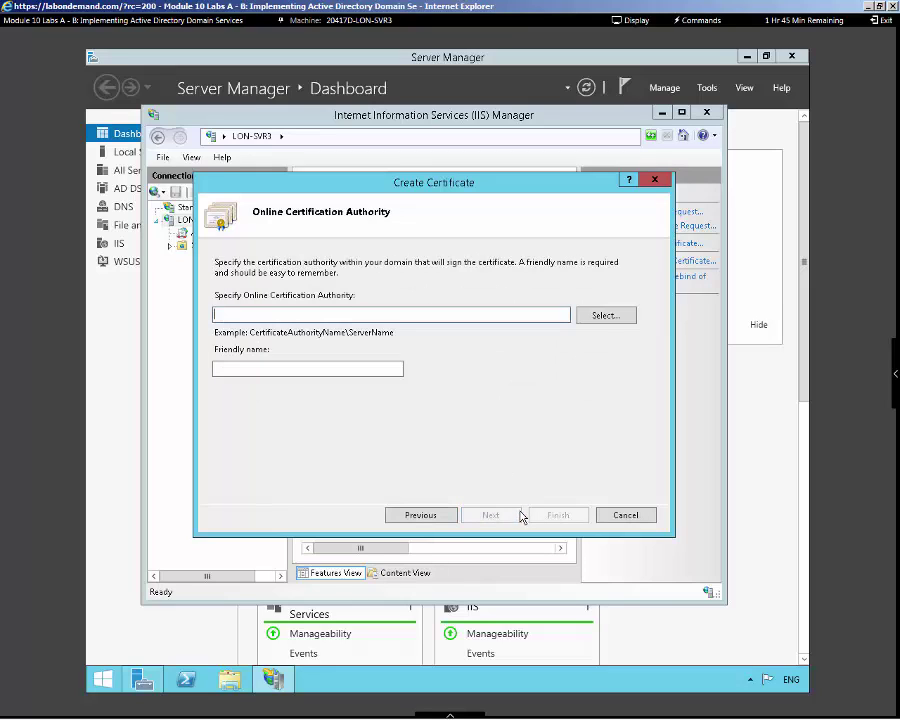
click(603, 318)
click(243, 252)
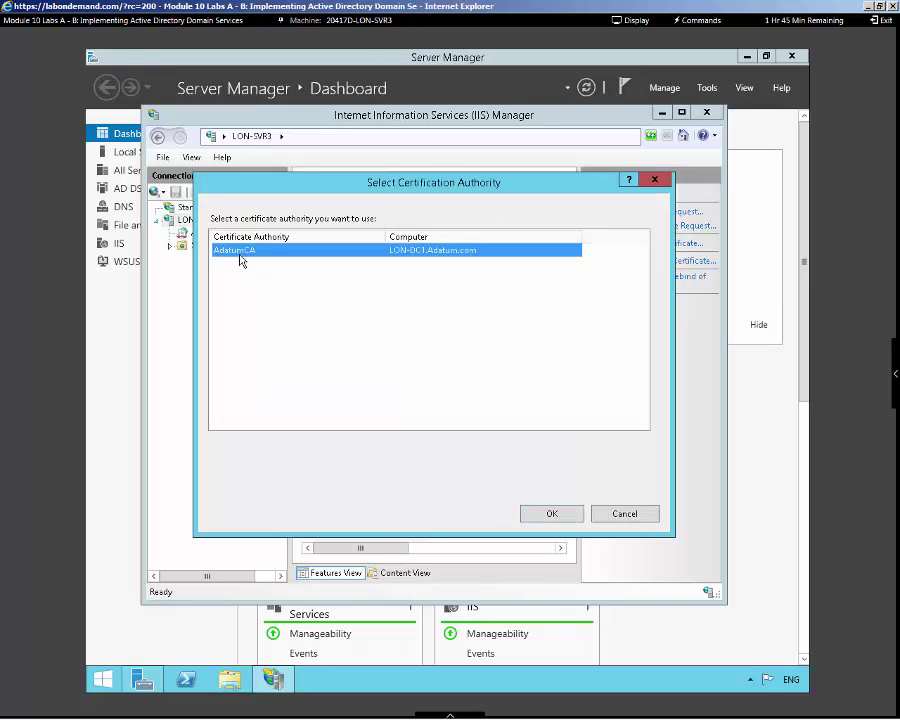
click(548, 513)
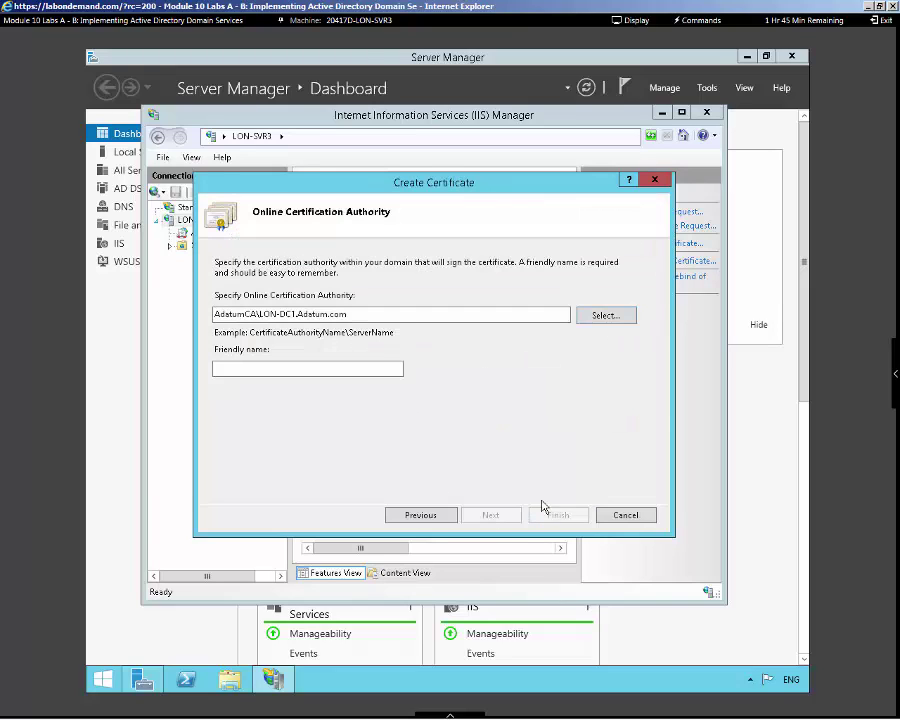
click(322, 369)
text(lon-svr)
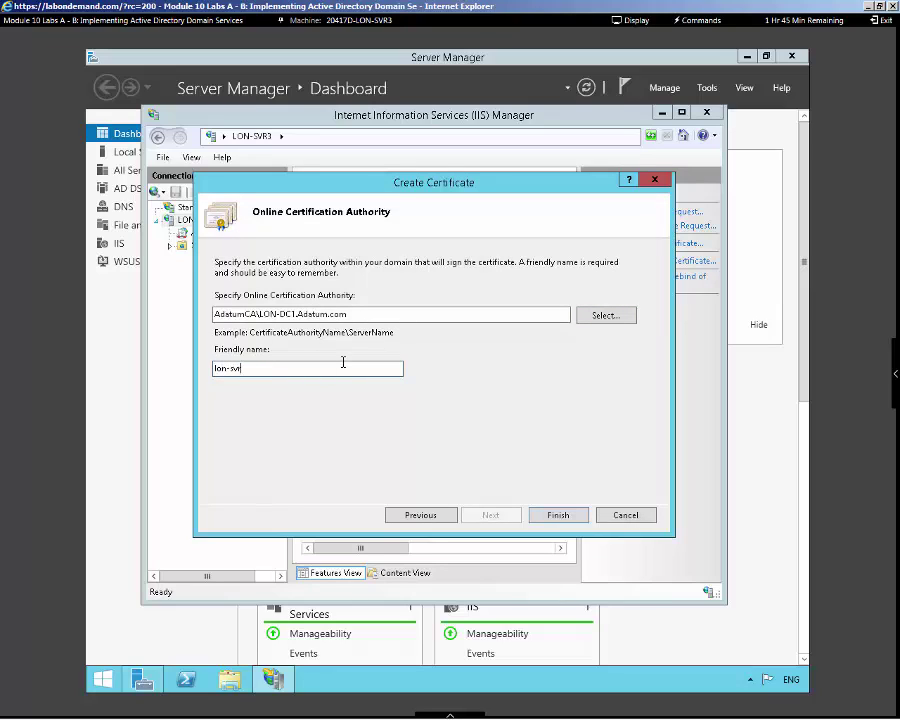
text(3.adatum.com)
click(555, 518)
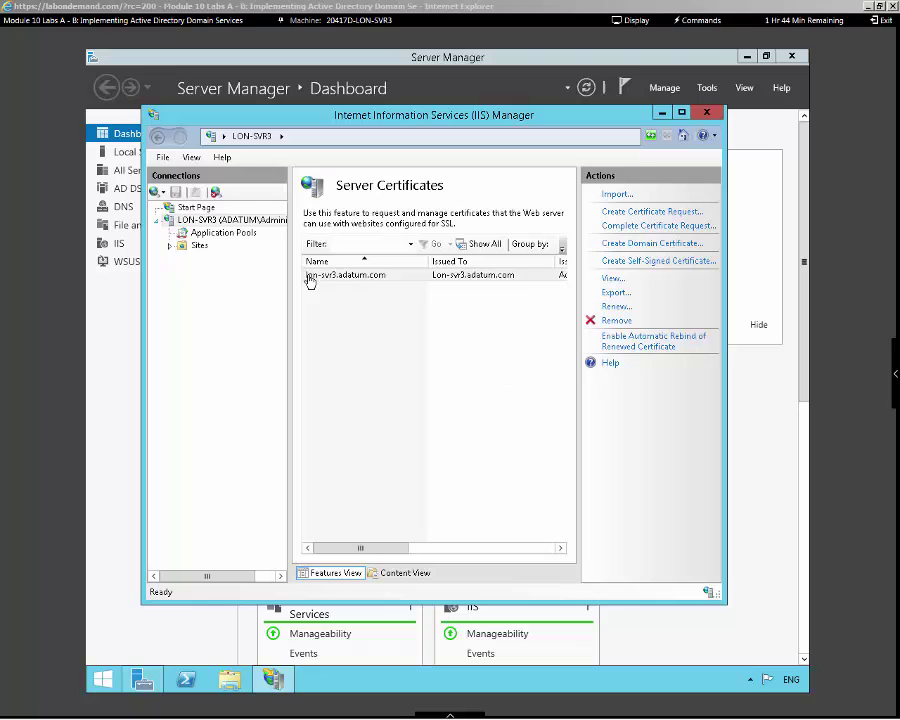
Bring up the site bindings list for Default Web Site
click(170, 246)
click(183, 258)
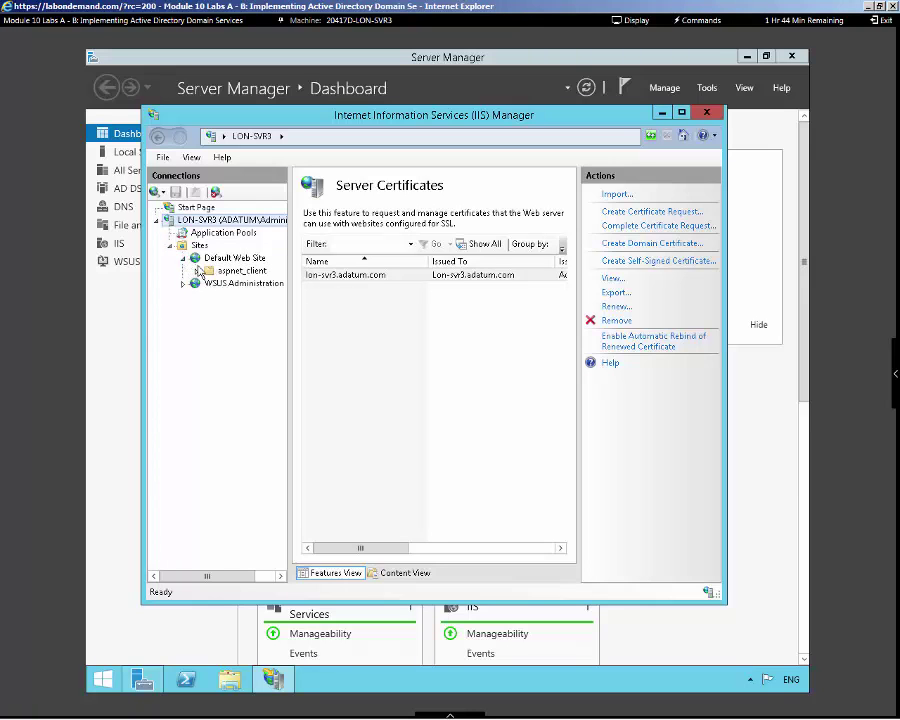
click(228, 258)
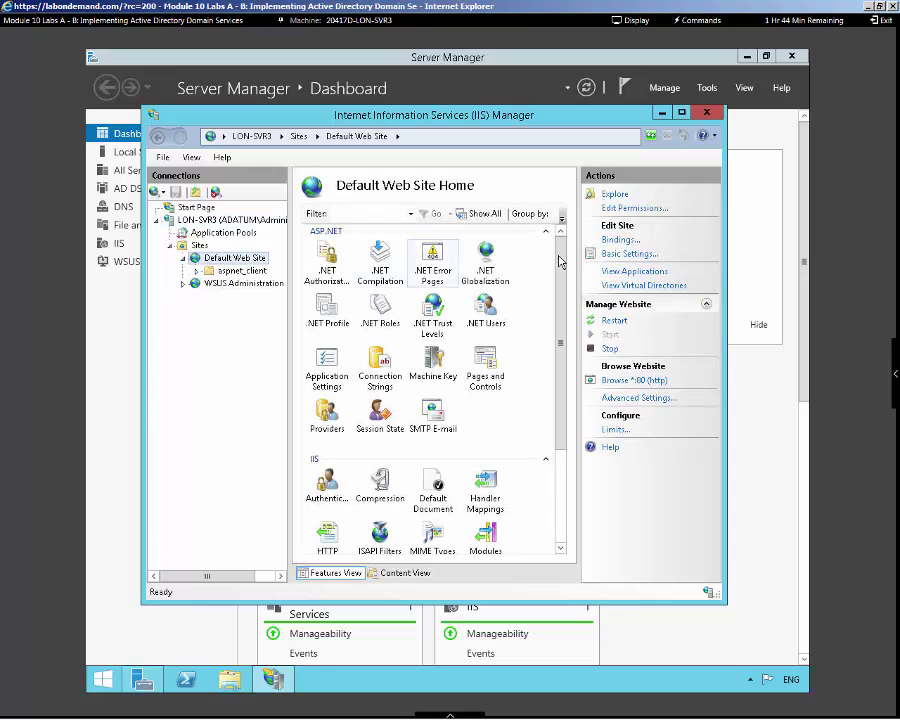
click(613, 242)
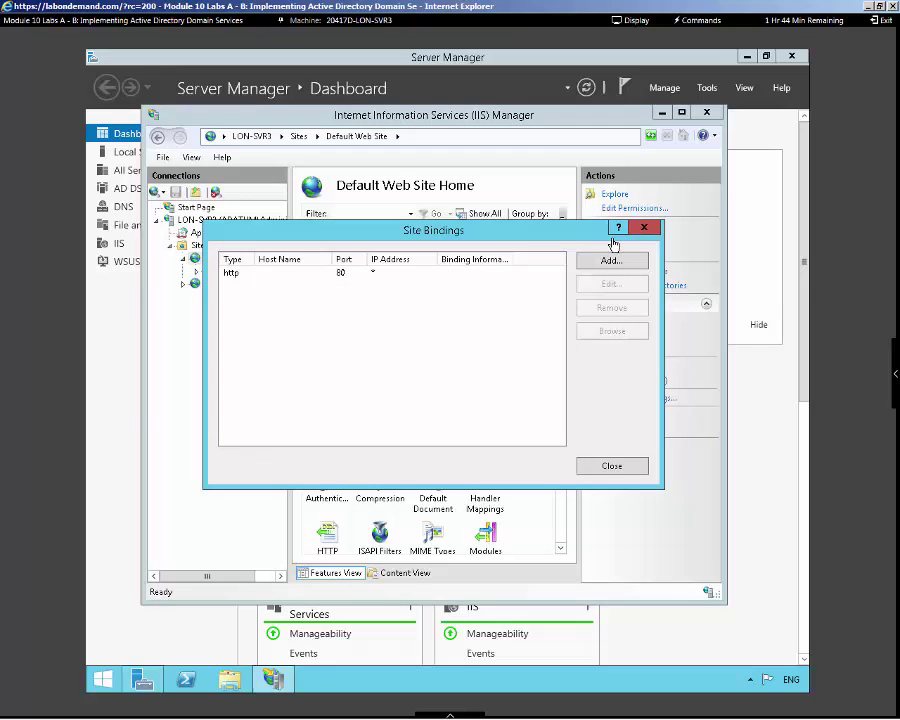
click(338, 280)
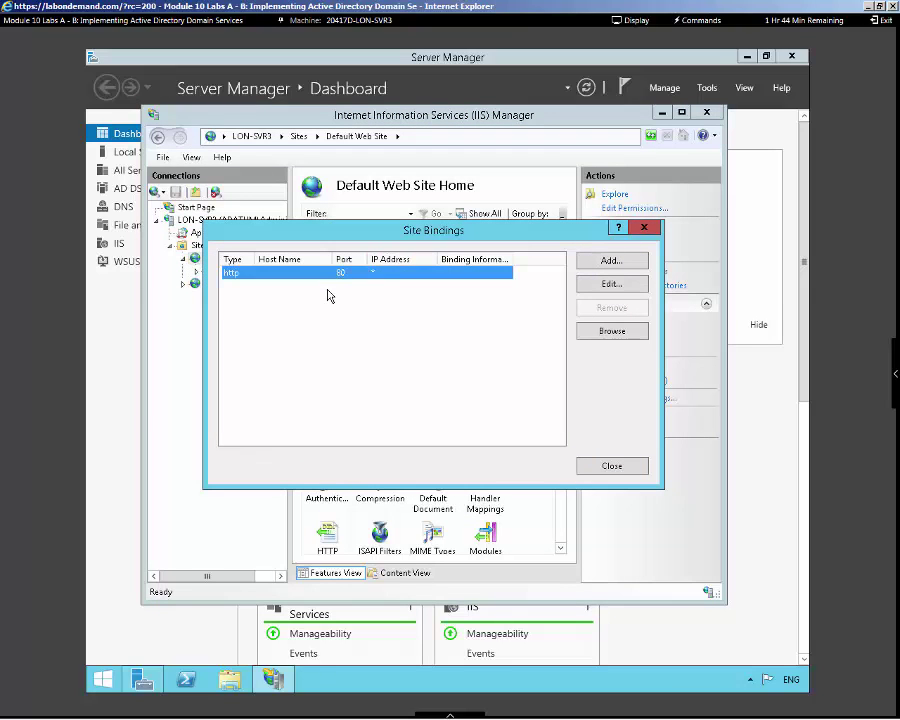
Add an https binding on port 443 using the lon-svr3.adatum.com certificate
click(602, 264)
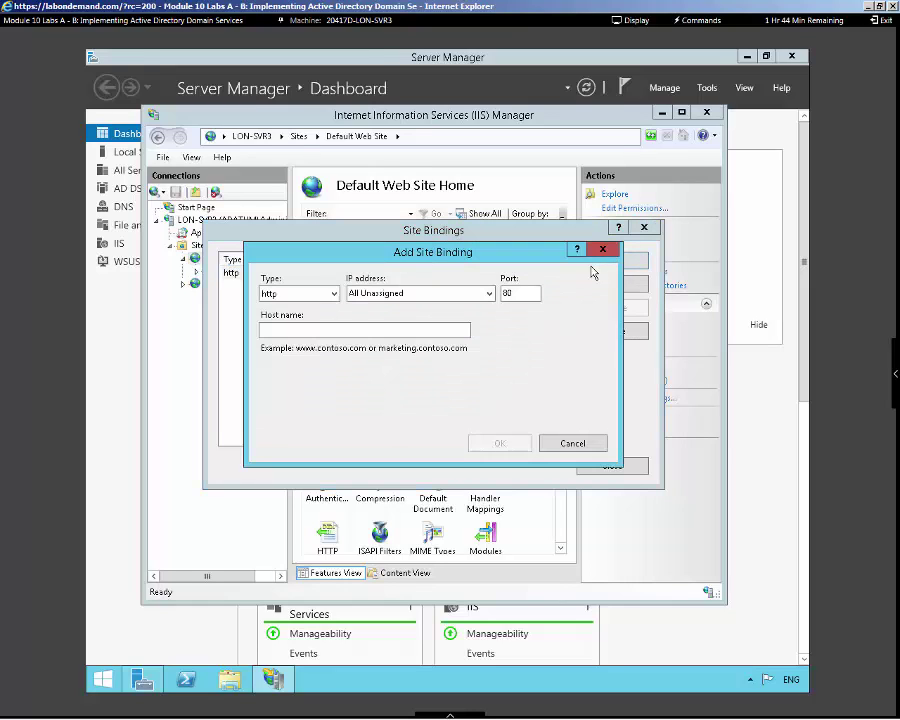
click(331, 294)
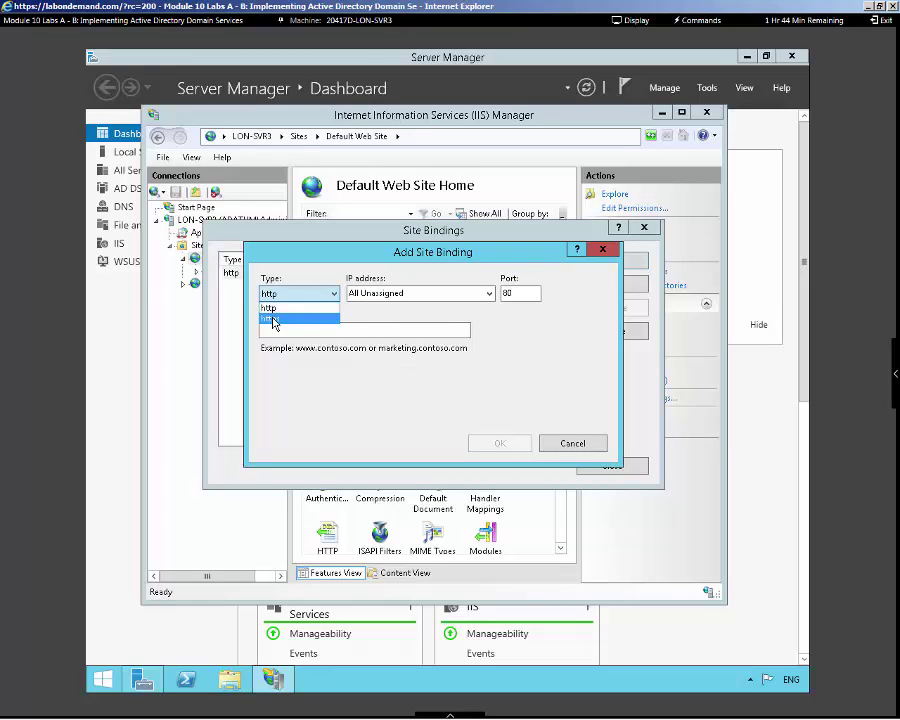
click(270, 312)
click(295, 406)
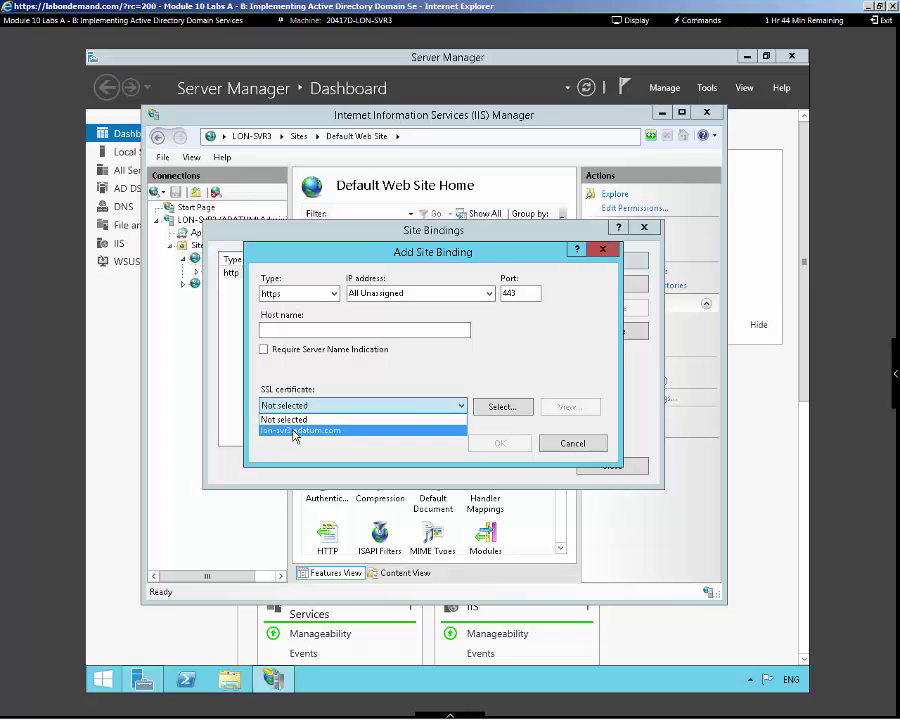
click(295, 431)
click(478, 446)
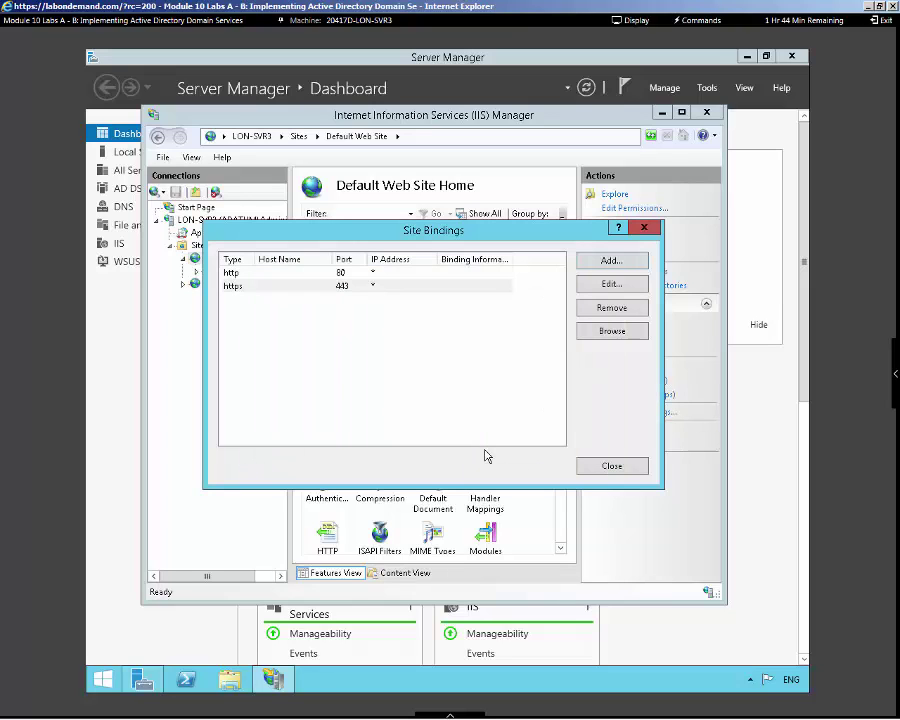
click(584, 465)
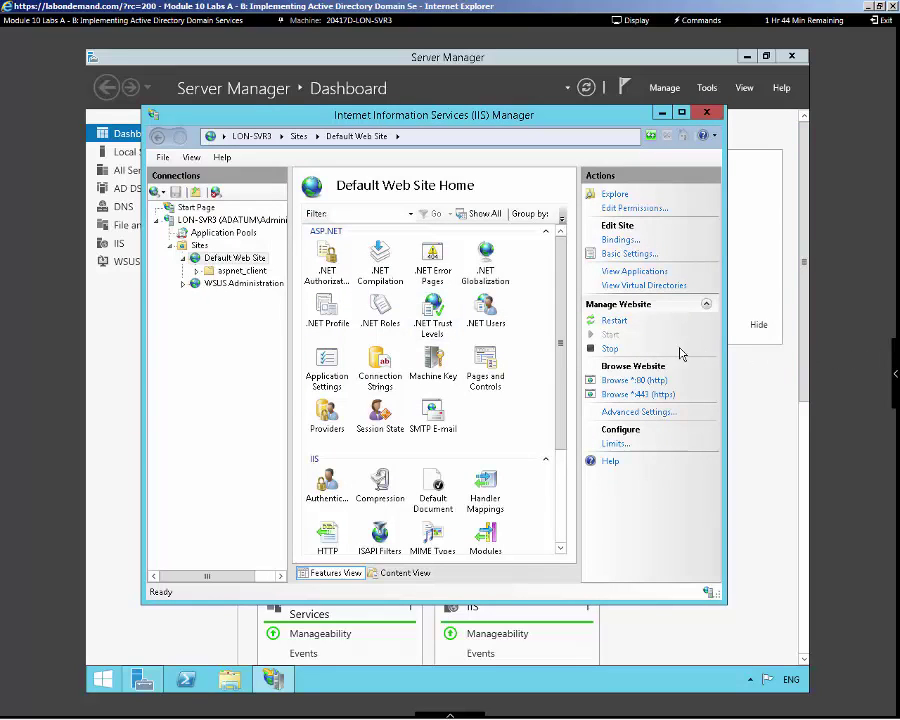
Start the Add Roles and Features Wizard and advance to server role selection
click(662, 112)
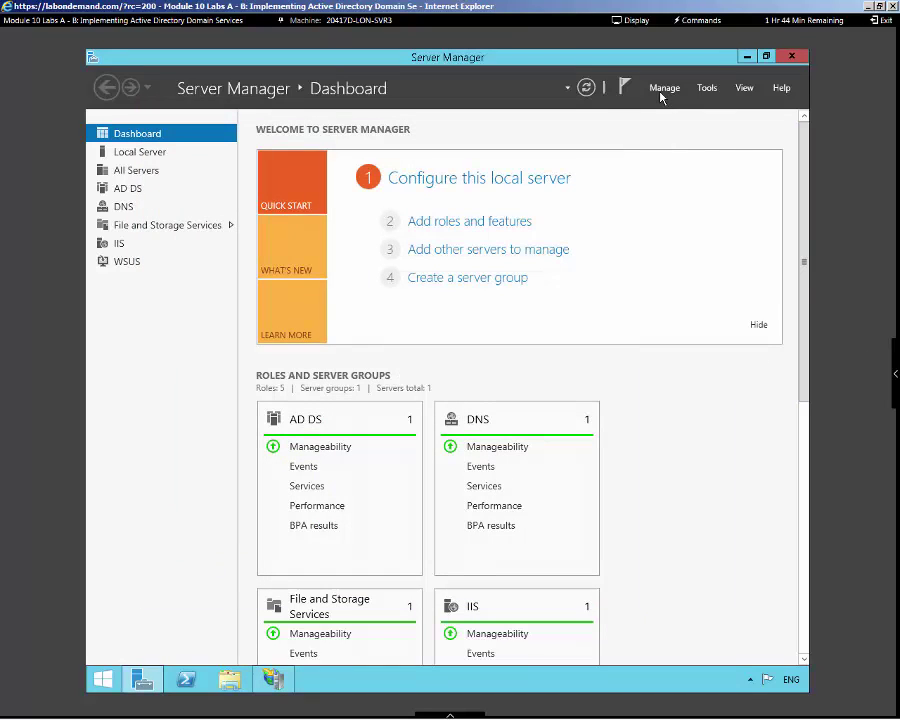
click(664, 88)
click(664, 106)
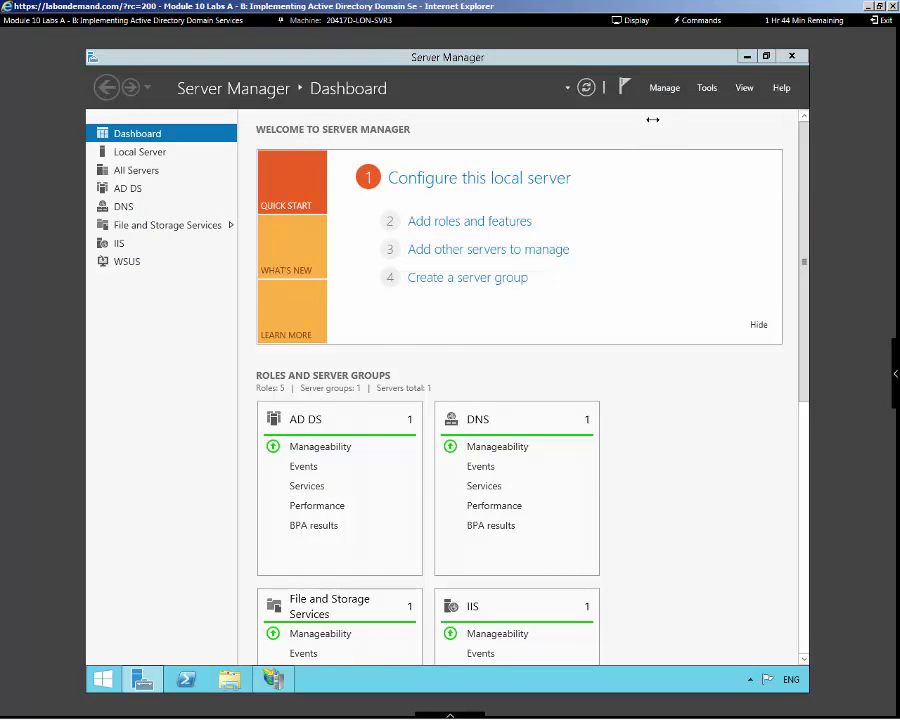
click(499, 449)
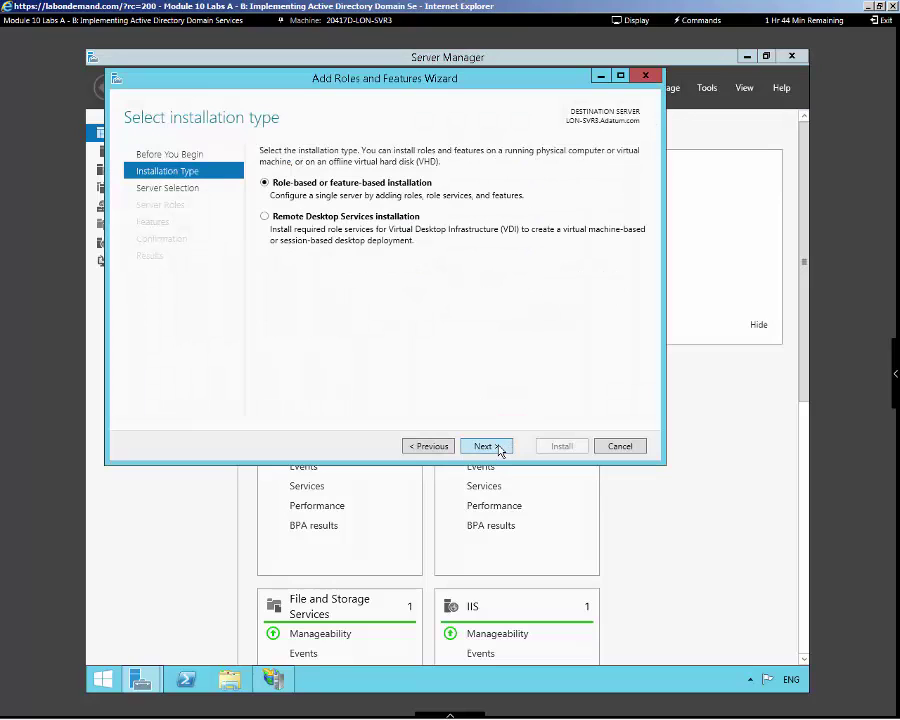
click(499, 449)
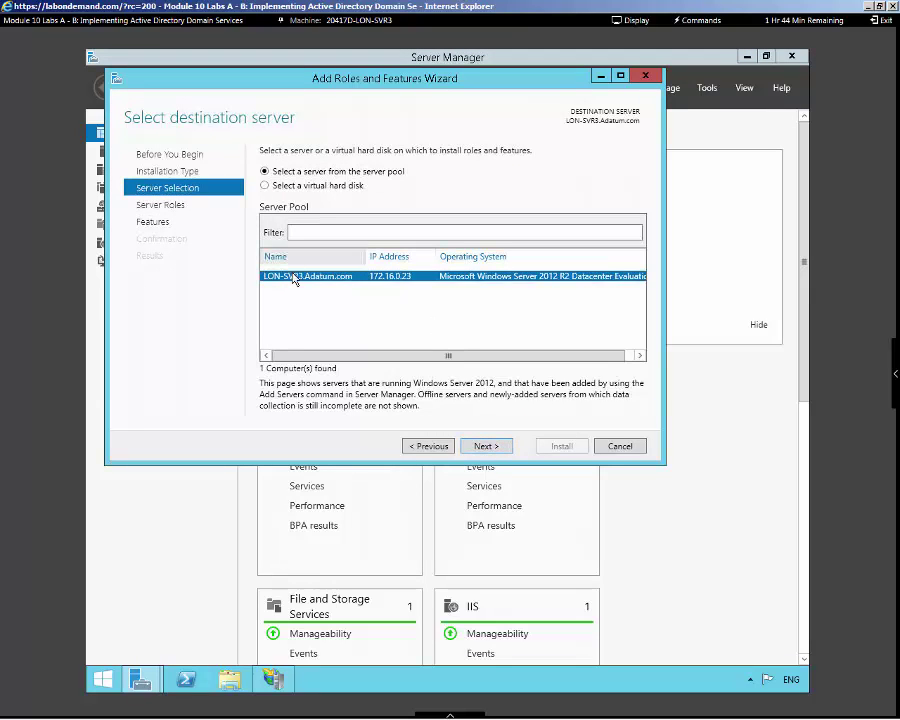
click(488, 449)
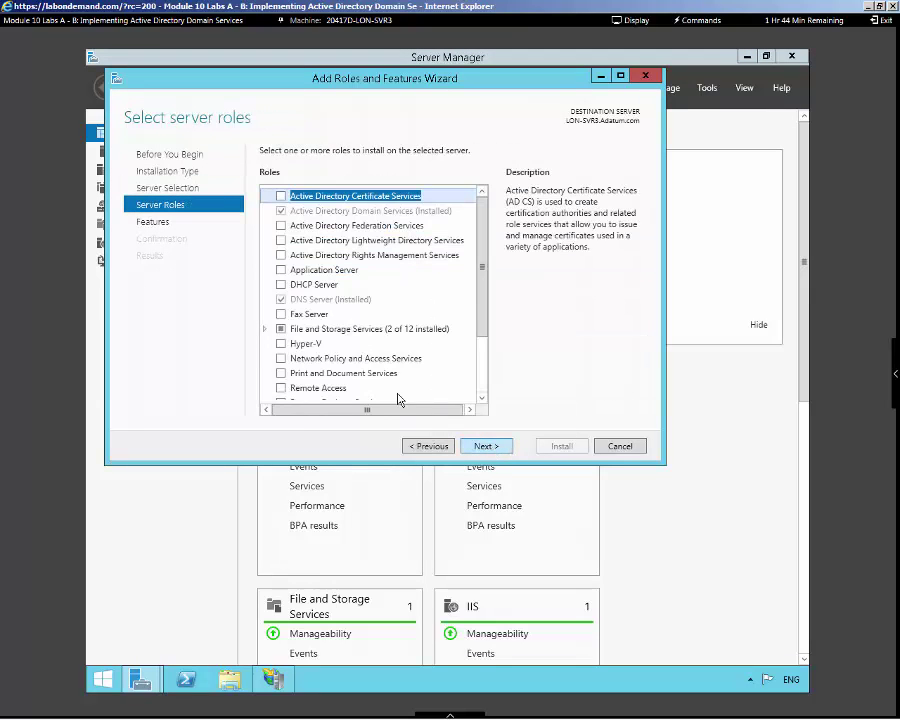
Select Work Folders under File and iSCSI Services, adding IIS Hostable Web Core, and install
click(265, 329)
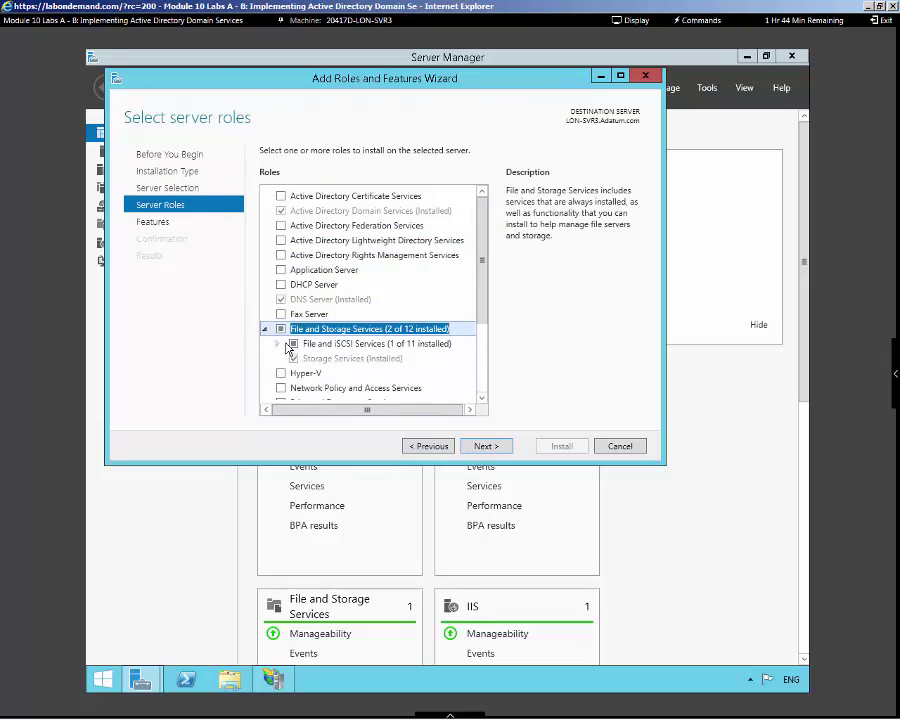
click(279, 344)
drag(481, 271, 368, 352)
click(309, 352)
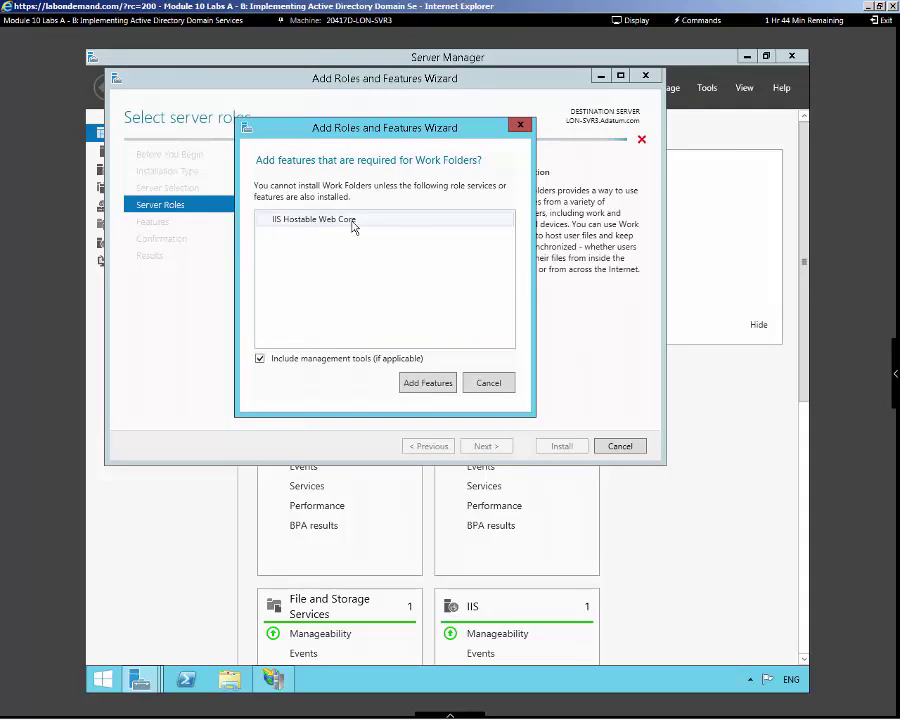
click(418, 382)
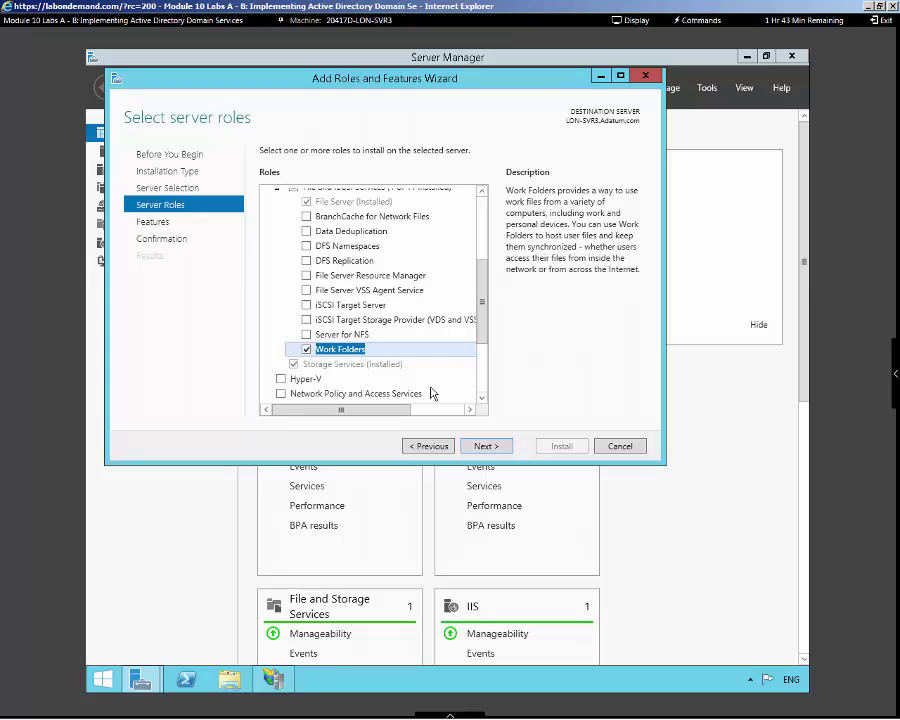
click(493, 447)
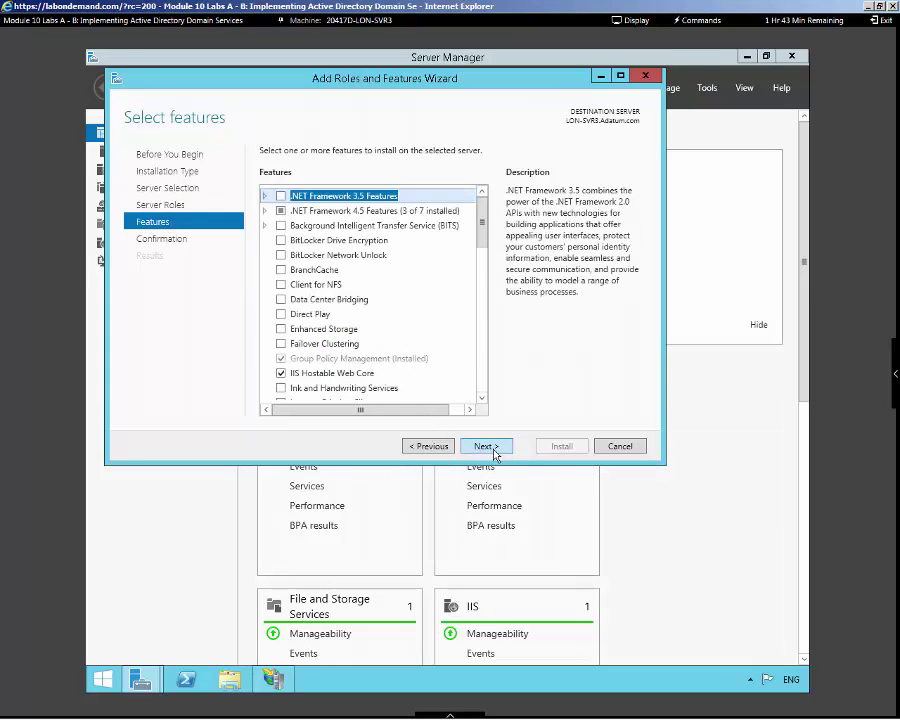
click(493, 447)
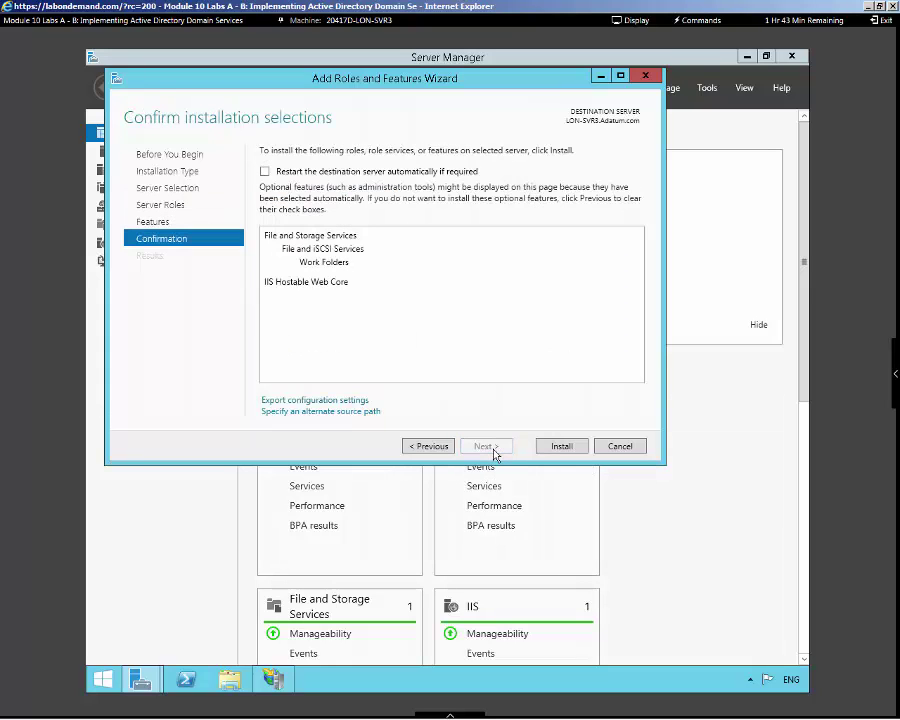
click(550, 452)
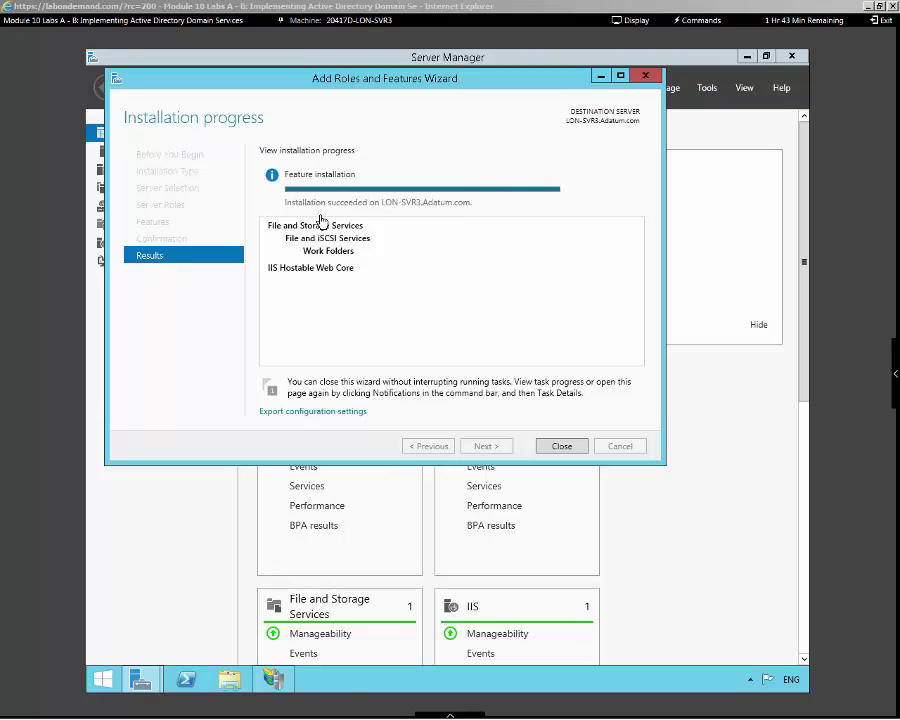
Close the installer, go to File and Storage Services > Work Folders, and start New Sync Share
click(549, 450)
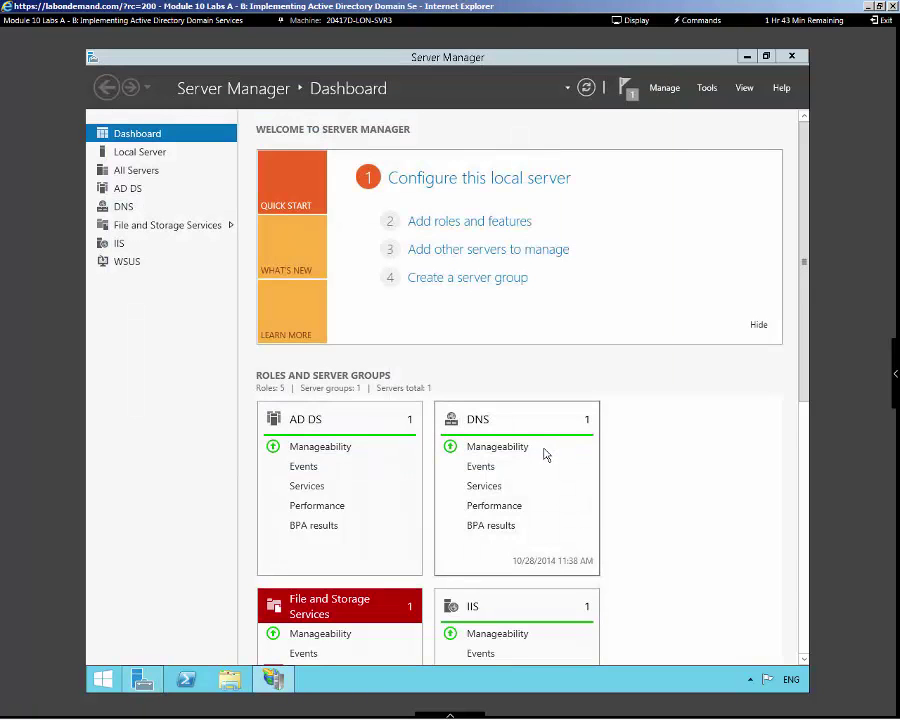
click(164, 227)
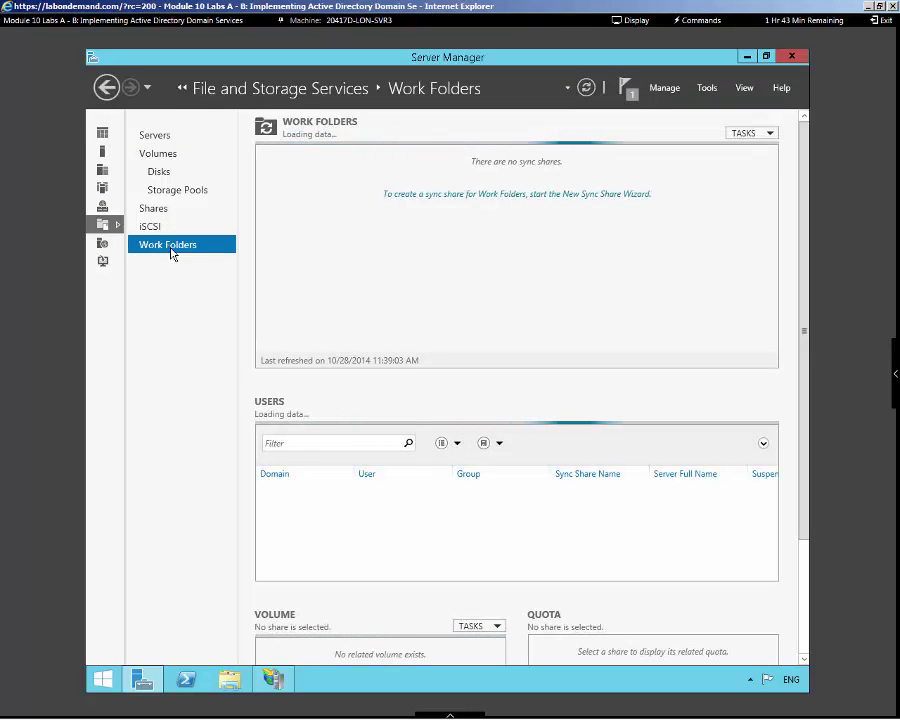
click(752, 134)
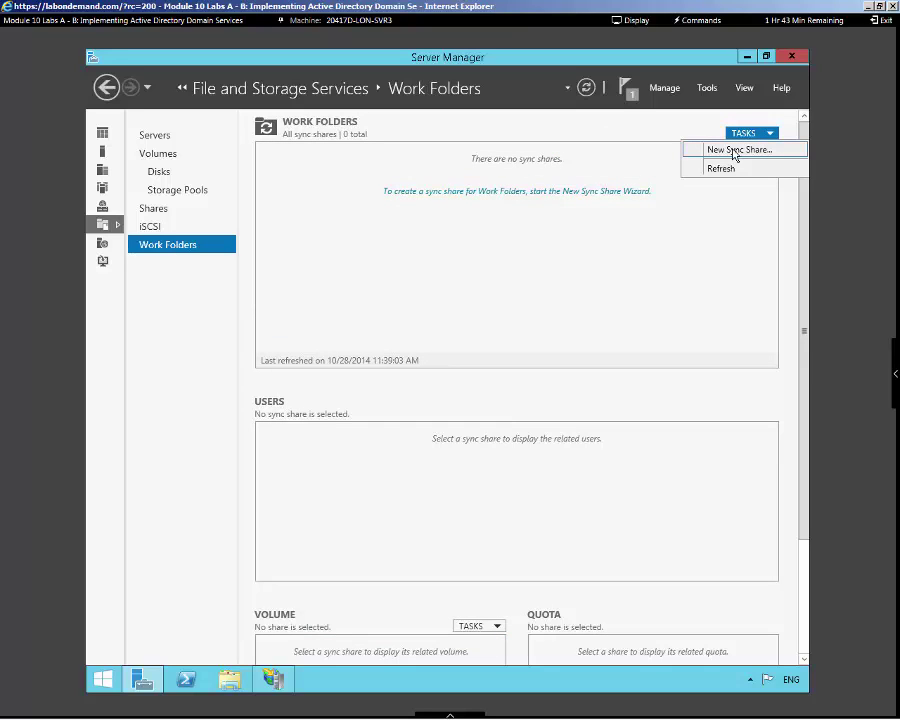
click(735, 150)
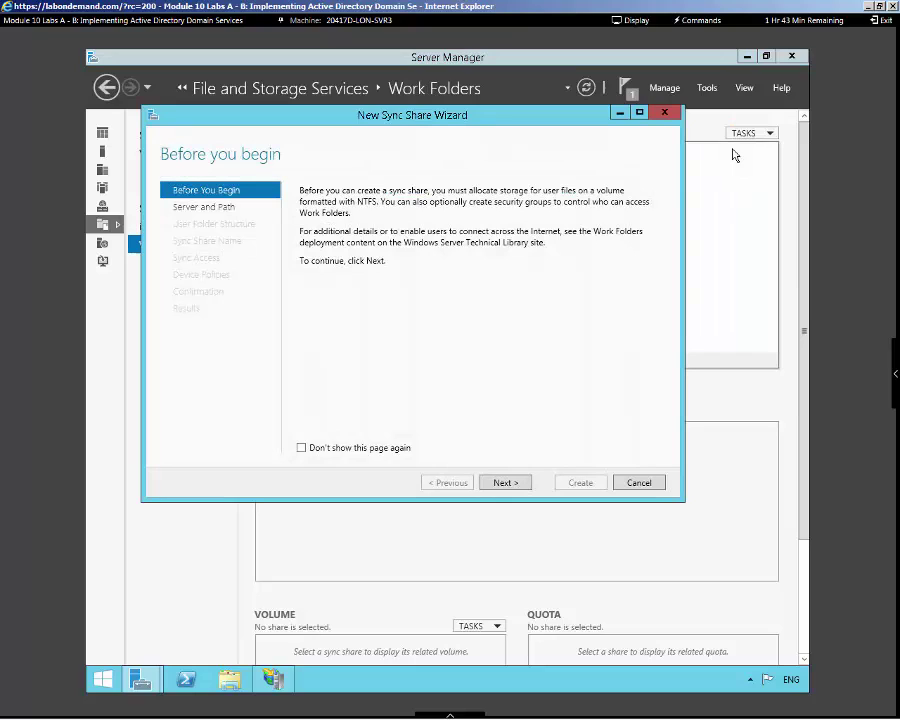
Create a SyncFolder folder on drive C: and use C:\SyncFolder as the local path
click(505, 484)
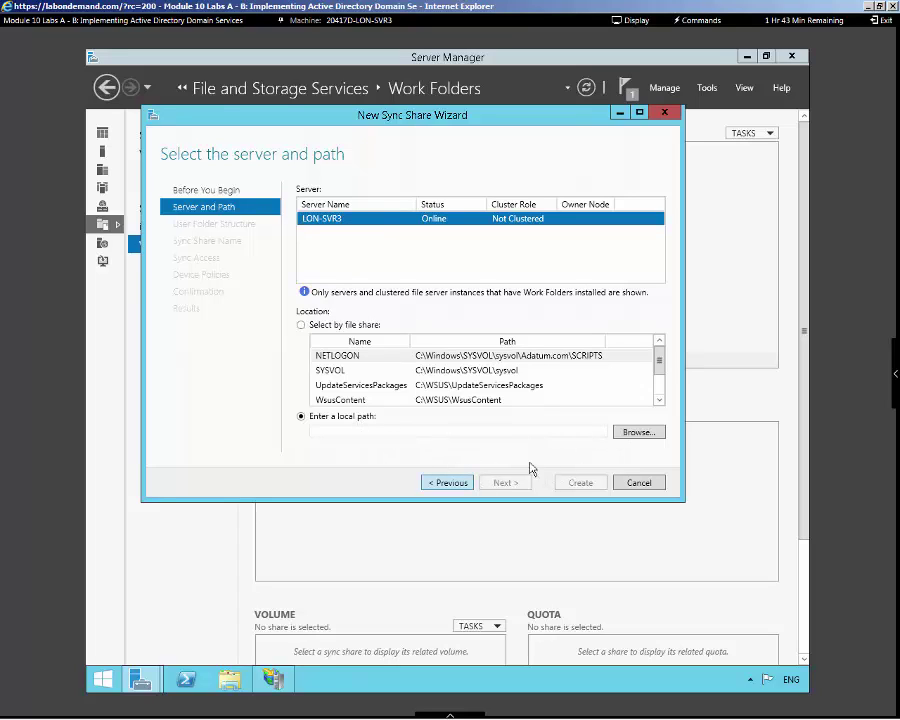
click(330, 428)
click(643, 436)
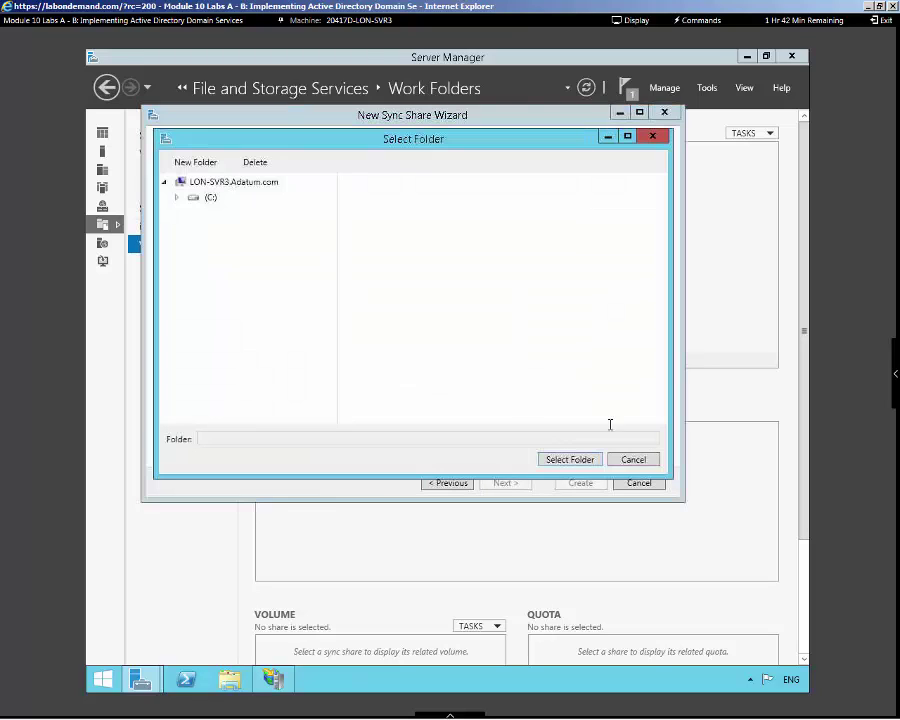
click(204, 199)
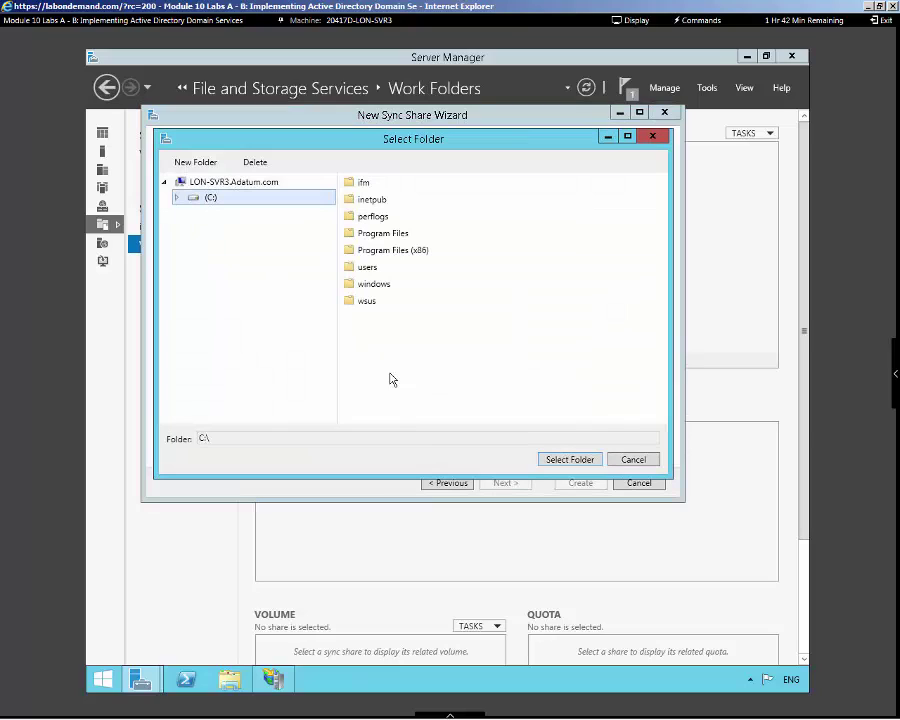
click(194, 162)
text(SyncFolder)
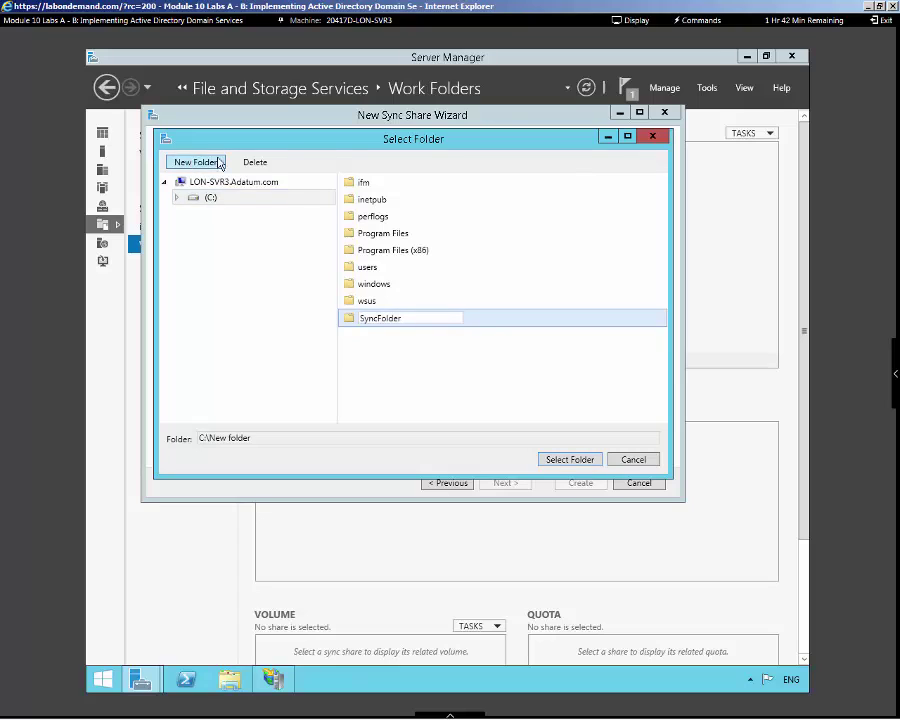
key(Return)
click(567, 459)
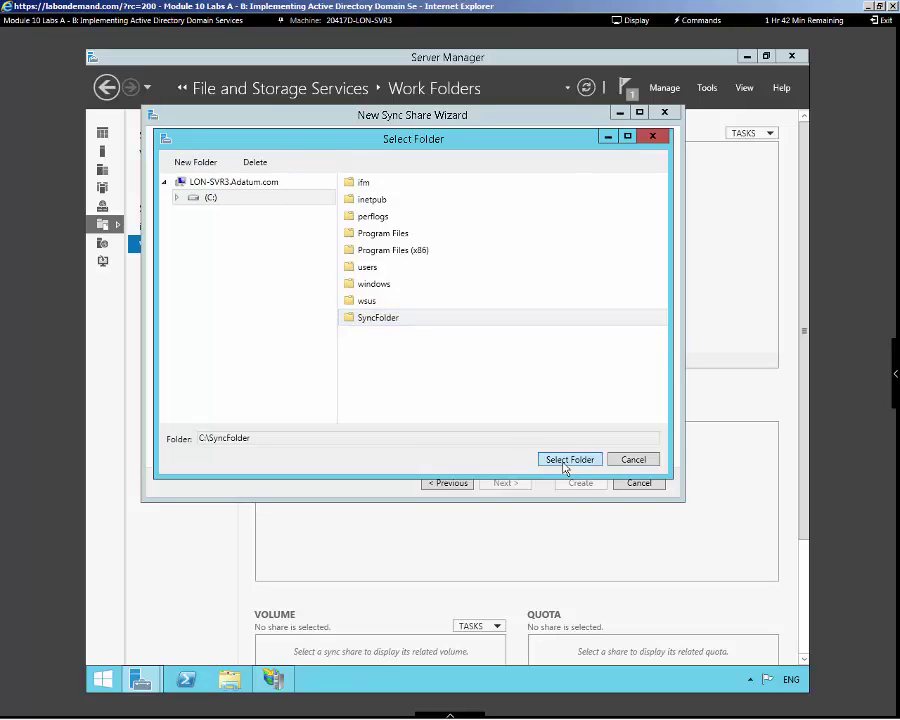
Keep the default path, User alias folder structure and the SyncFolder share name
click(489, 483)
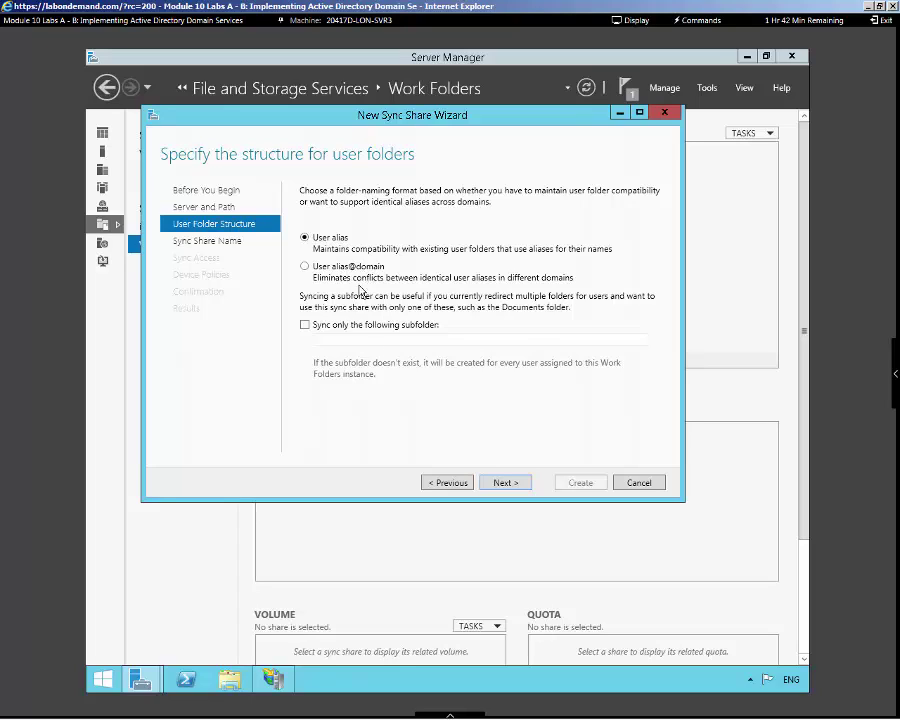
click(504, 484)
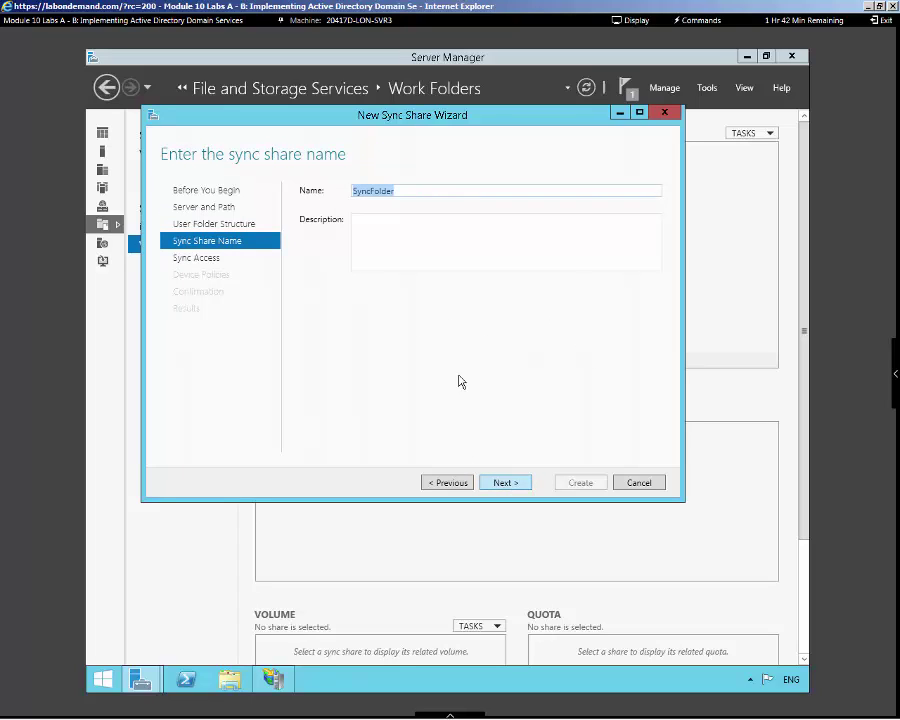
click(505, 482)
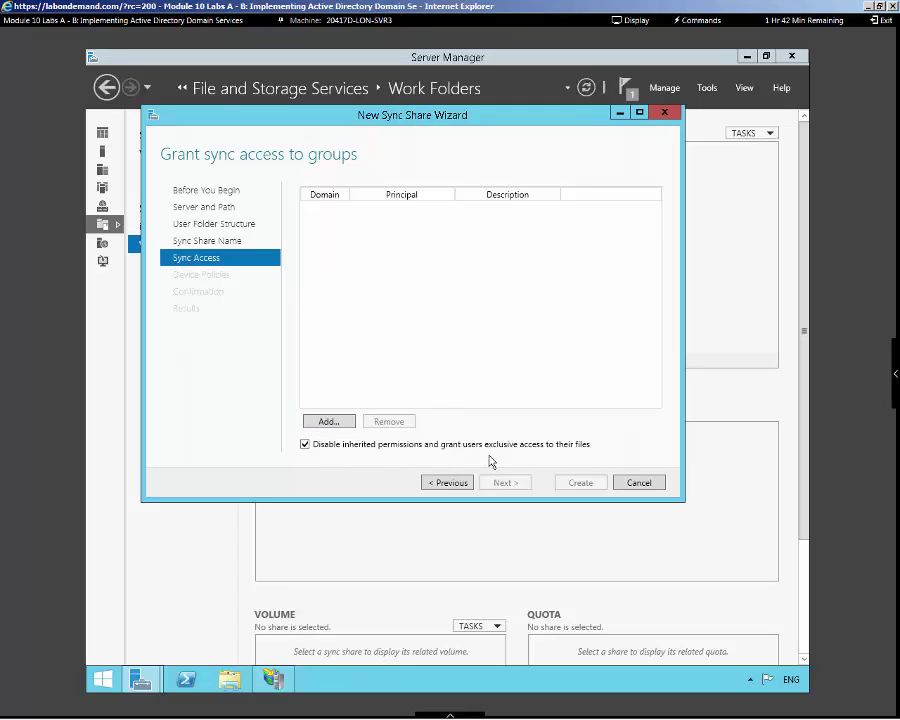
Grant ADATUM Domain Users sync access and tick Encrypt Work Folders
click(329, 421)
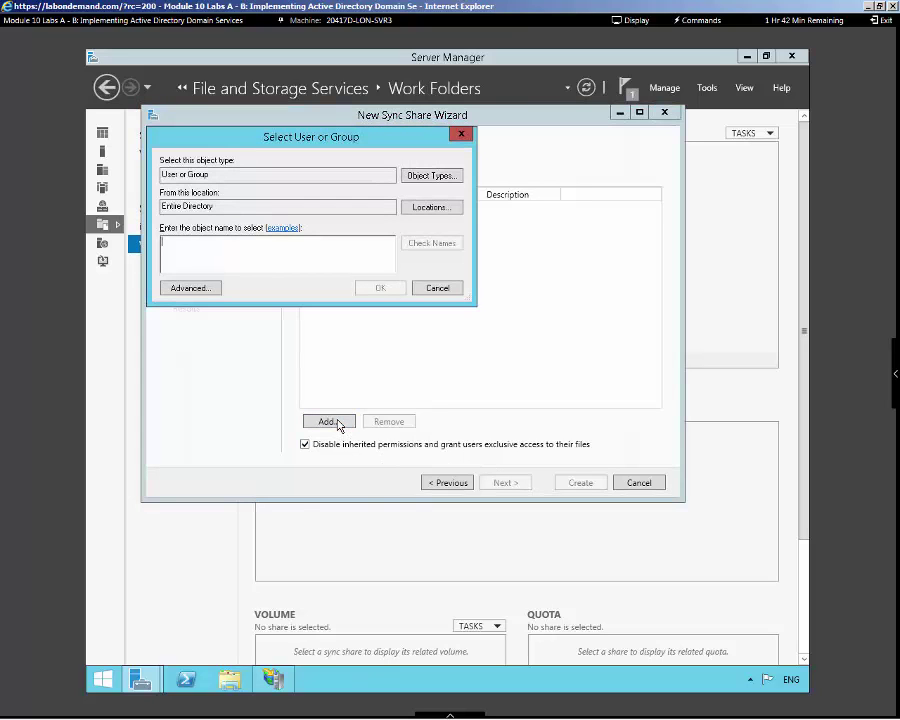
text(domain use)
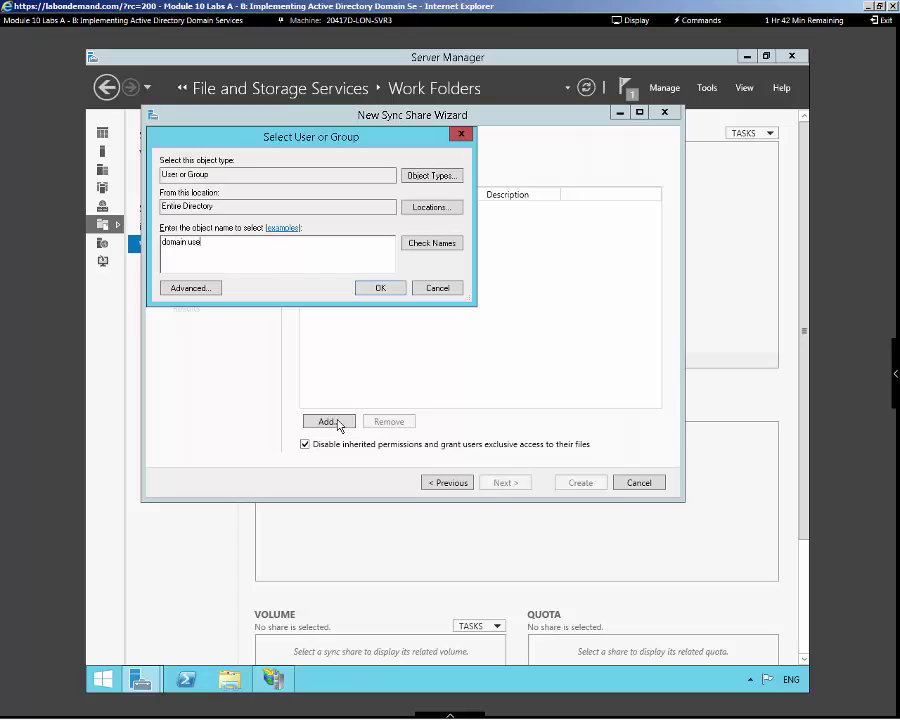
text(rs)
click(436, 246)
click(380, 288)
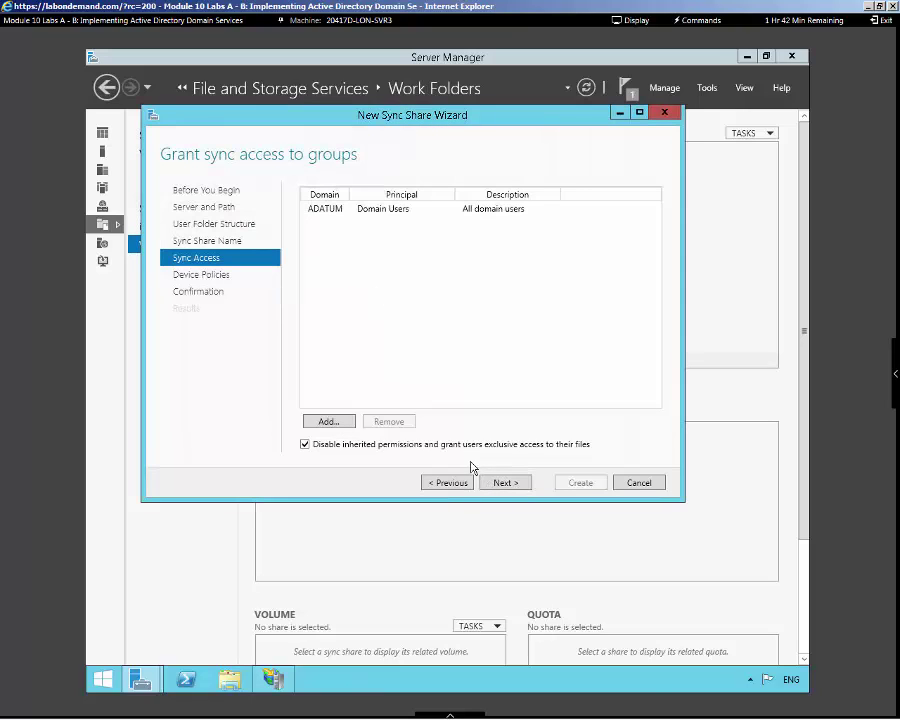
click(500, 484)
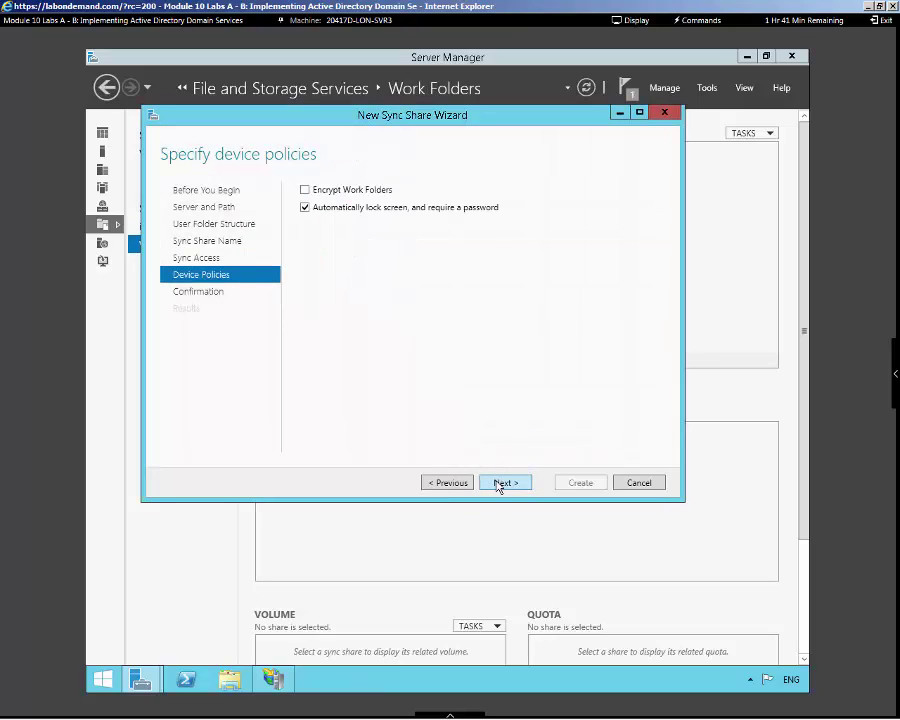
click(338, 193)
Create the SyncFolder sync share from the summary, which fails with a WS-Management error
click(508, 483)
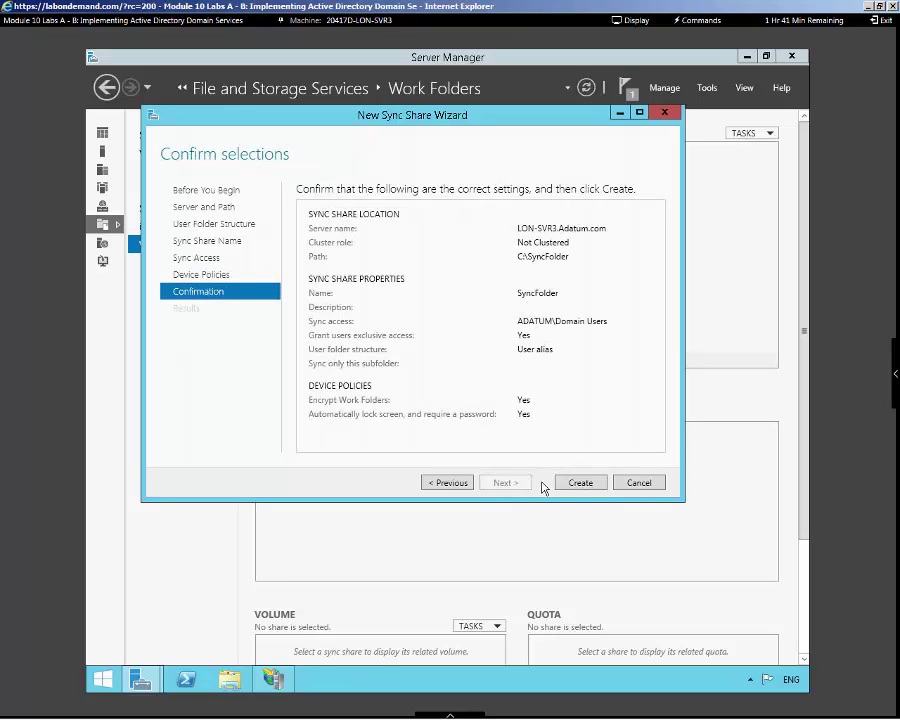
click(579, 484)
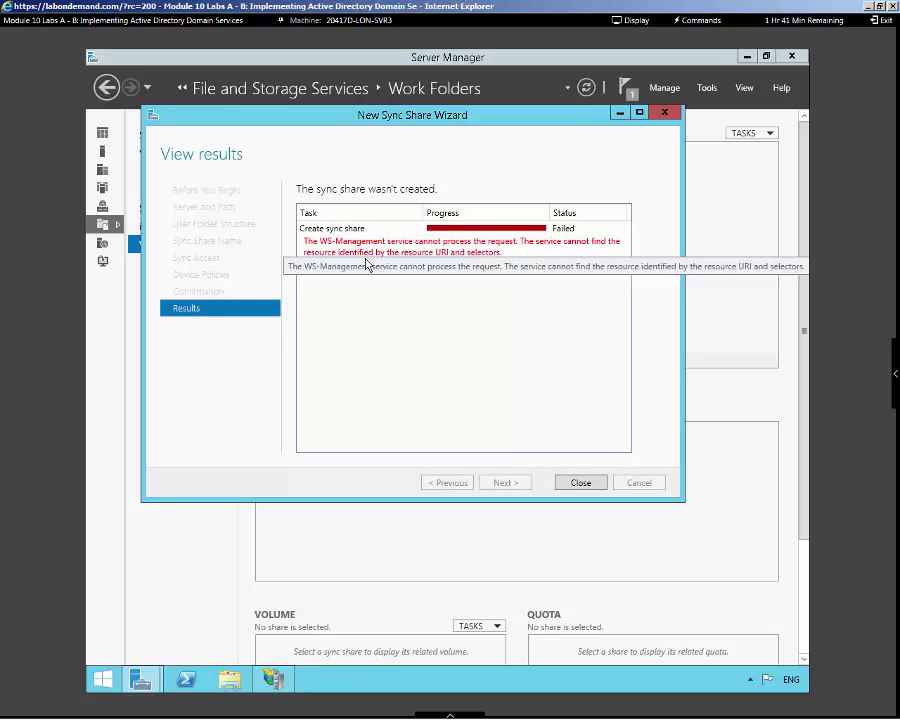
click(895, 381)
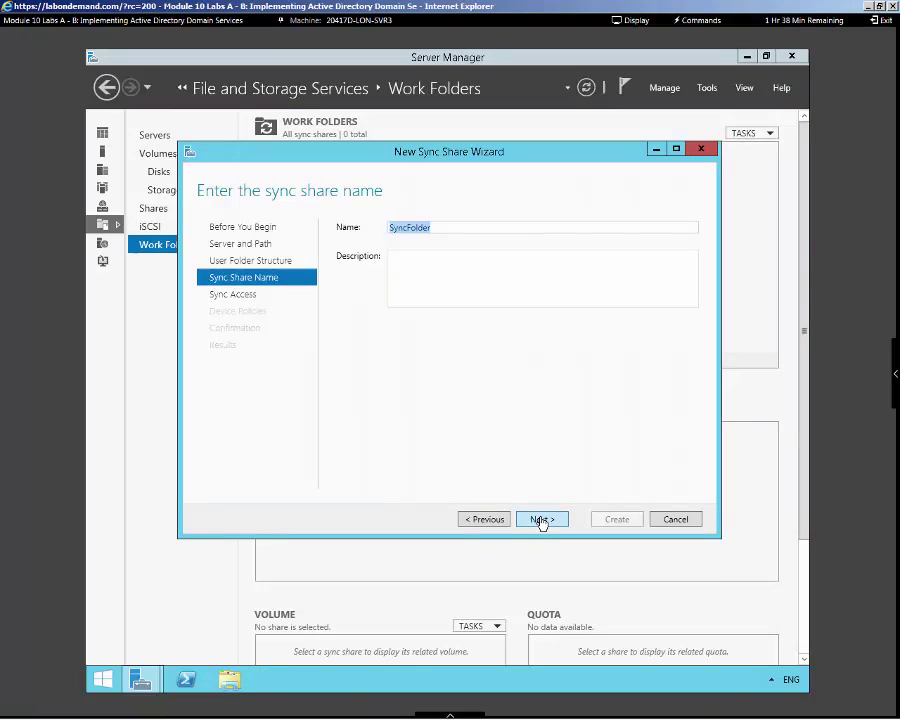
Grant the ADATUM Domain Users group sync access to the new share
click(541, 520)
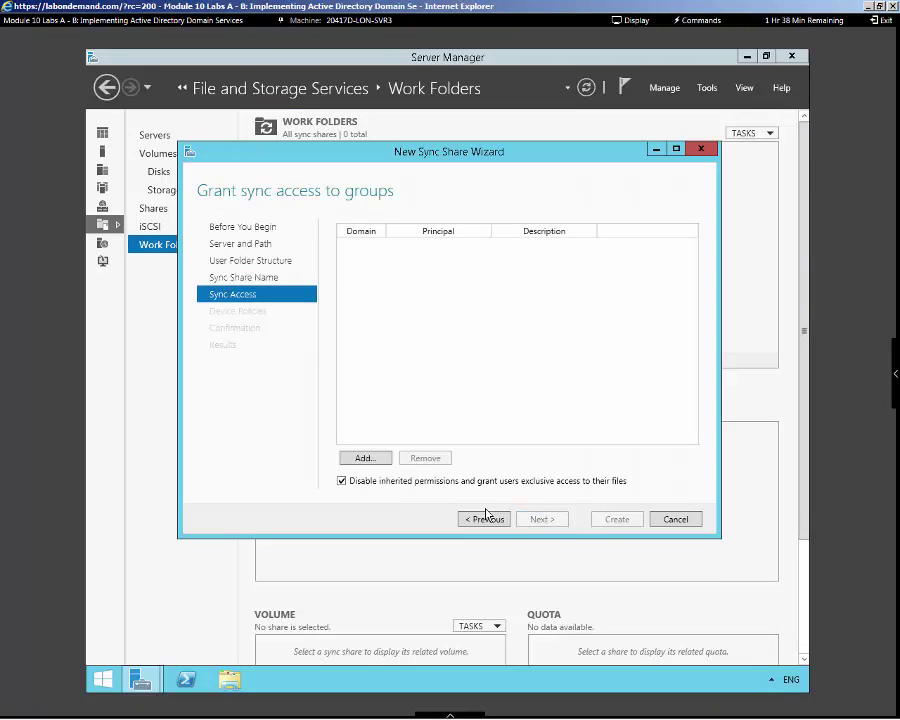
click(386, 463)
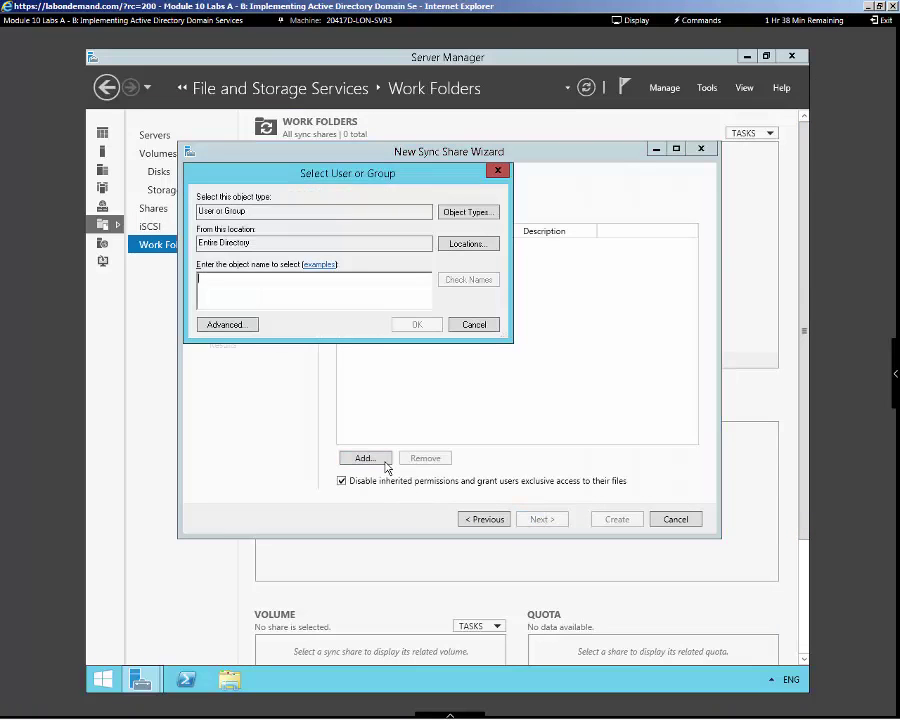
text(do)
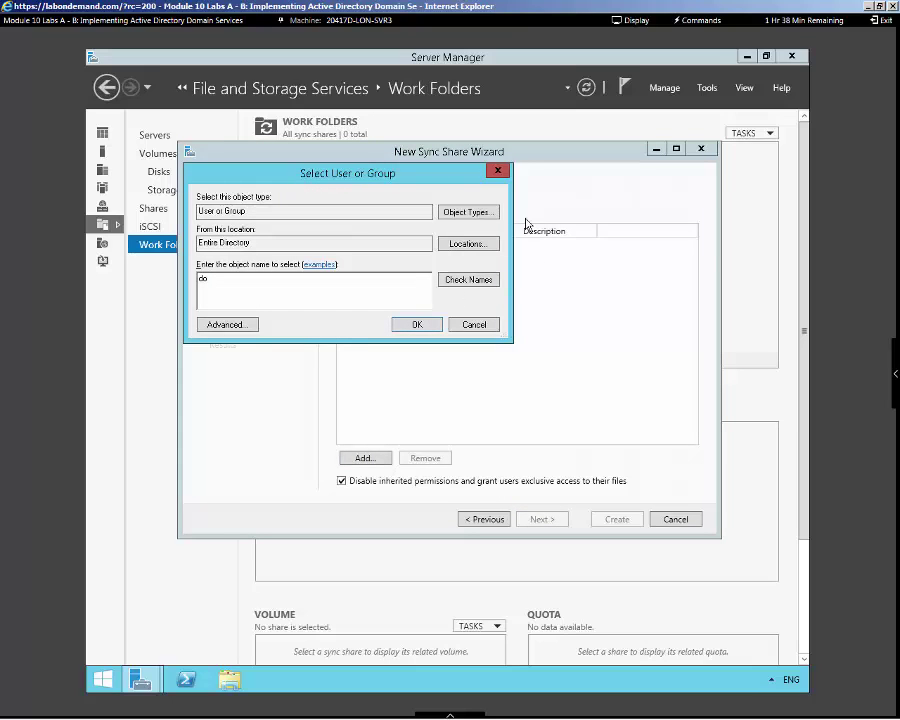
click(460, 281)
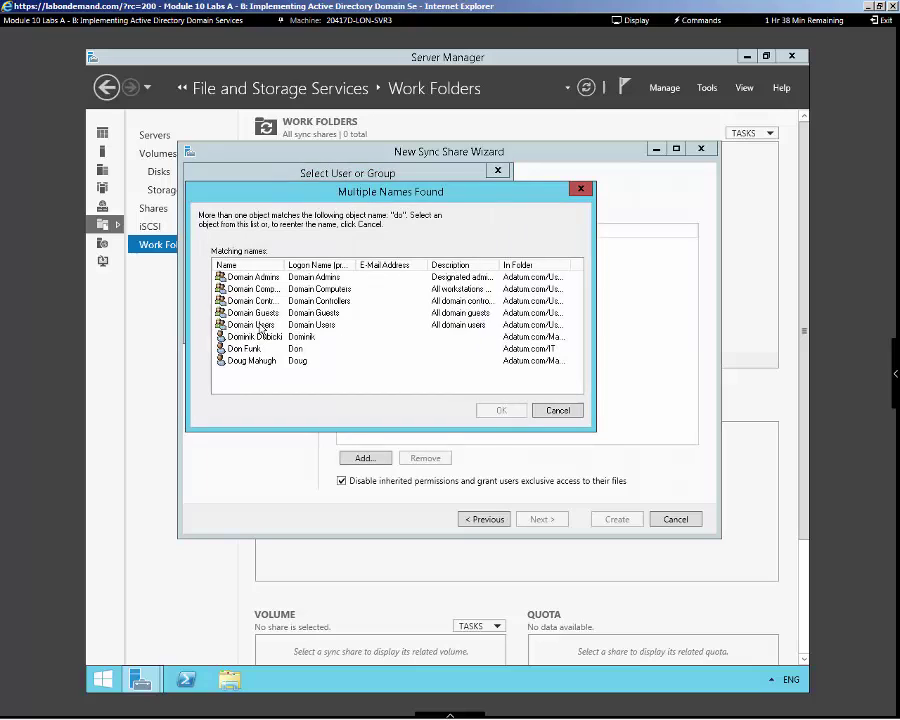
click(262, 326)
click(506, 412)
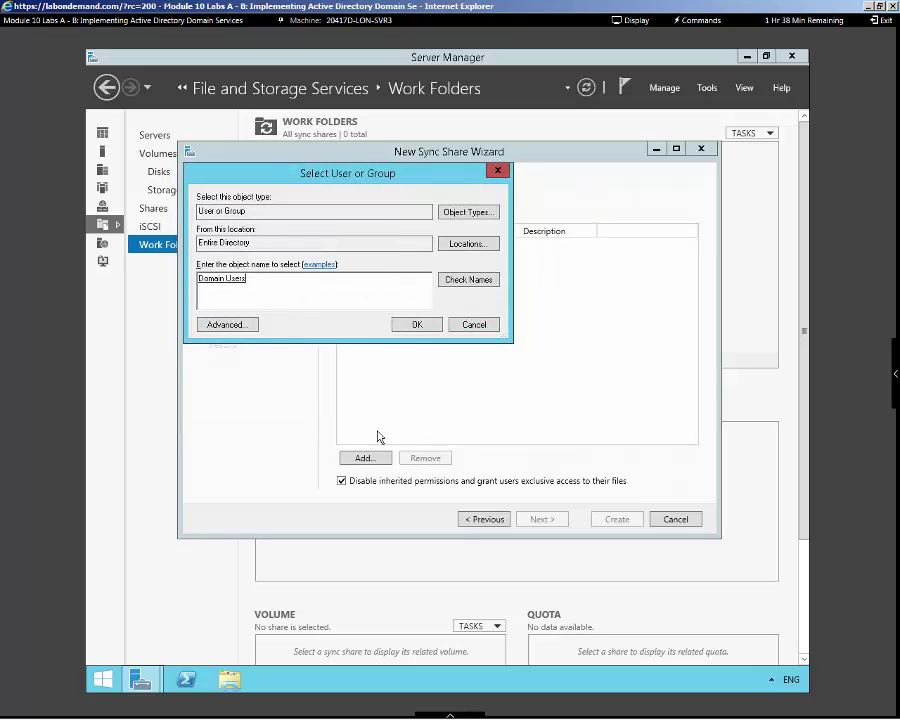
click(416, 326)
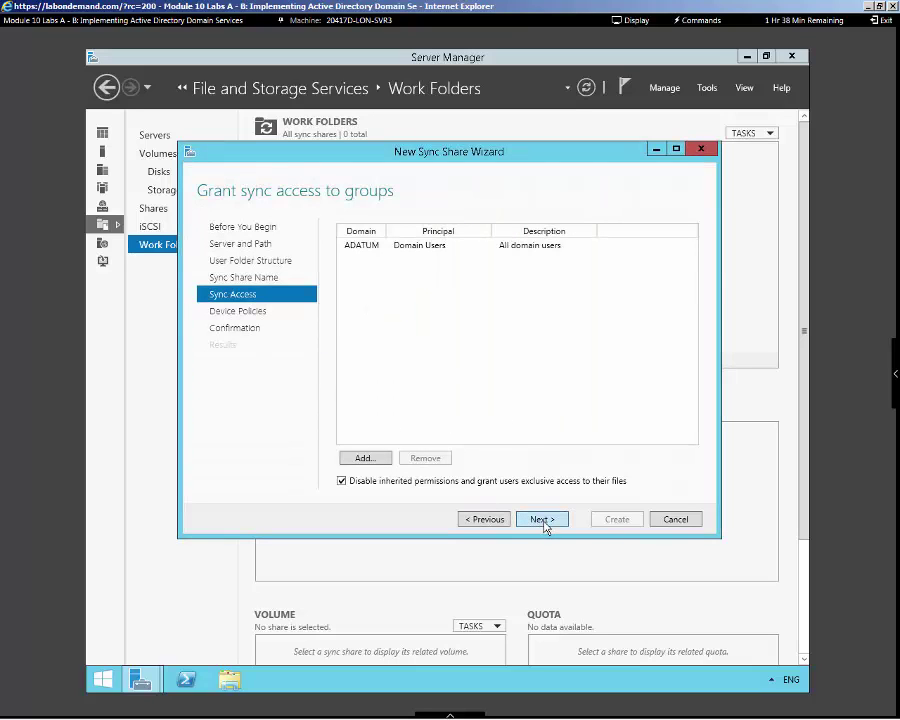
Keep the default device policies and create the SyncFolder sync share at C:\SyncFolder
click(542, 520)
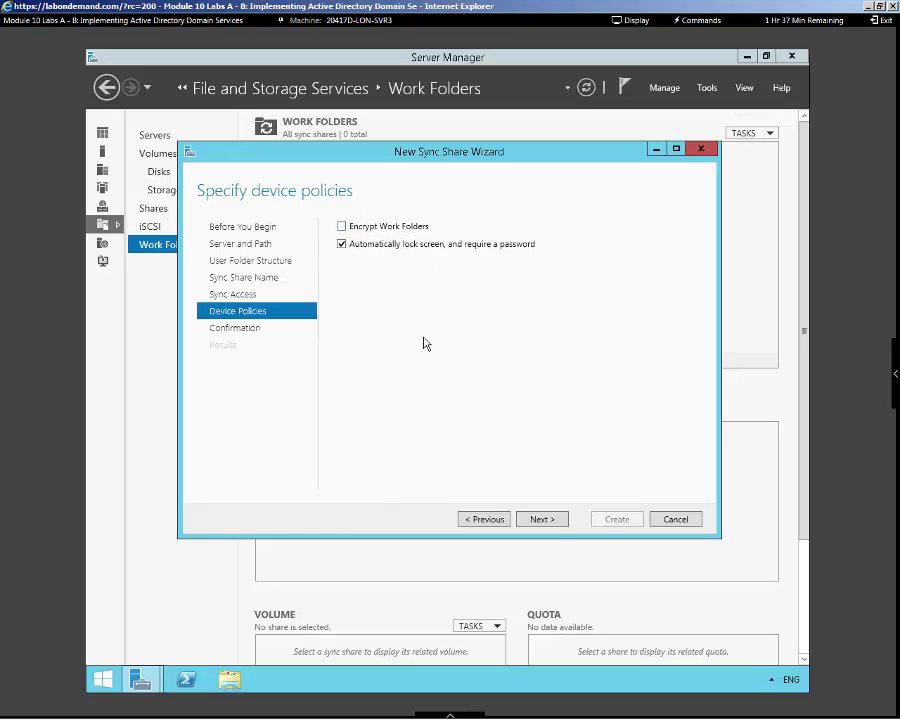
click(542, 520)
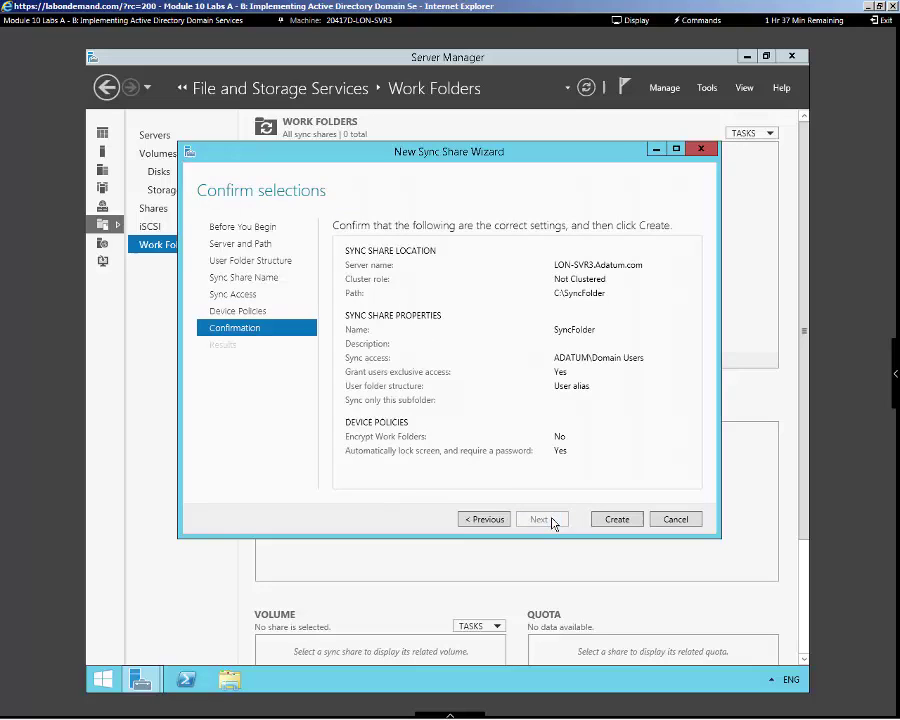
click(612, 519)
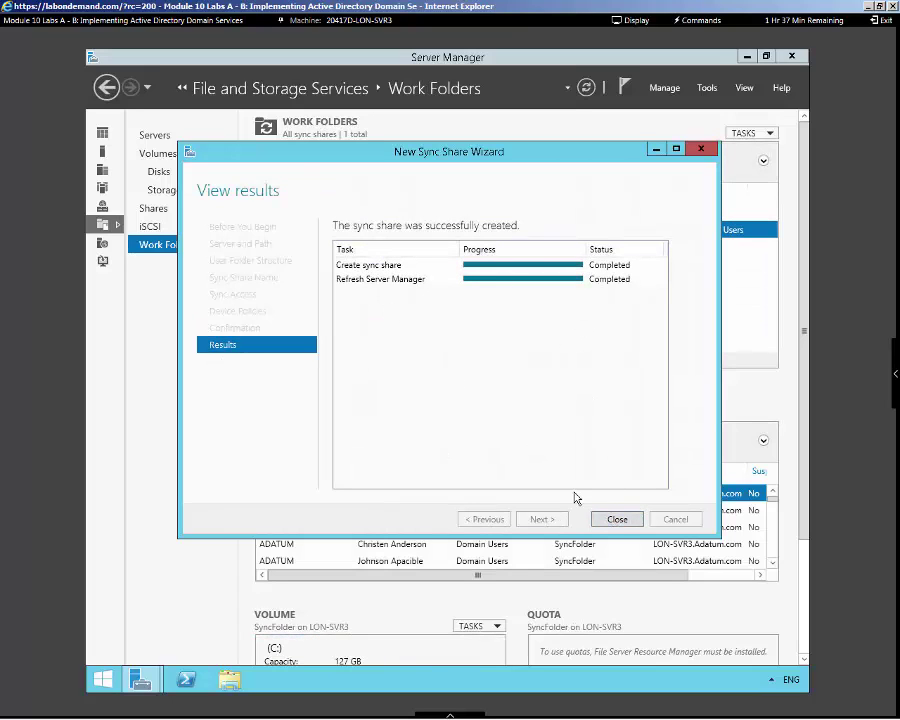
Close the completed sync share wizard, leaving SyncFolder listed as enabled
click(617, 521)
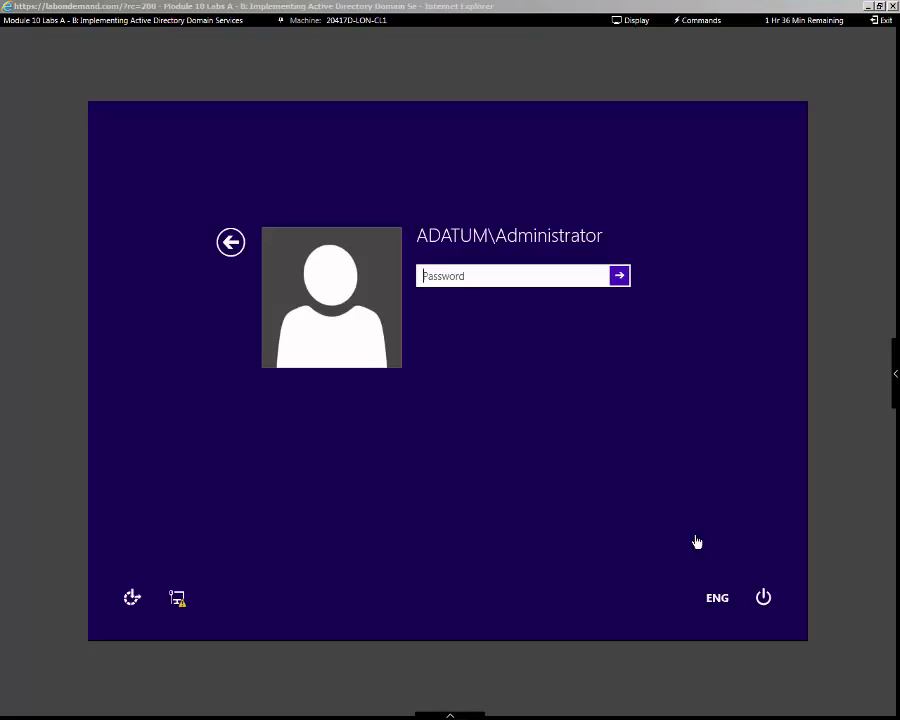
Sign in to LON-CL1 with the administrator password and open Control Panel from the desktop
click(472, 277)
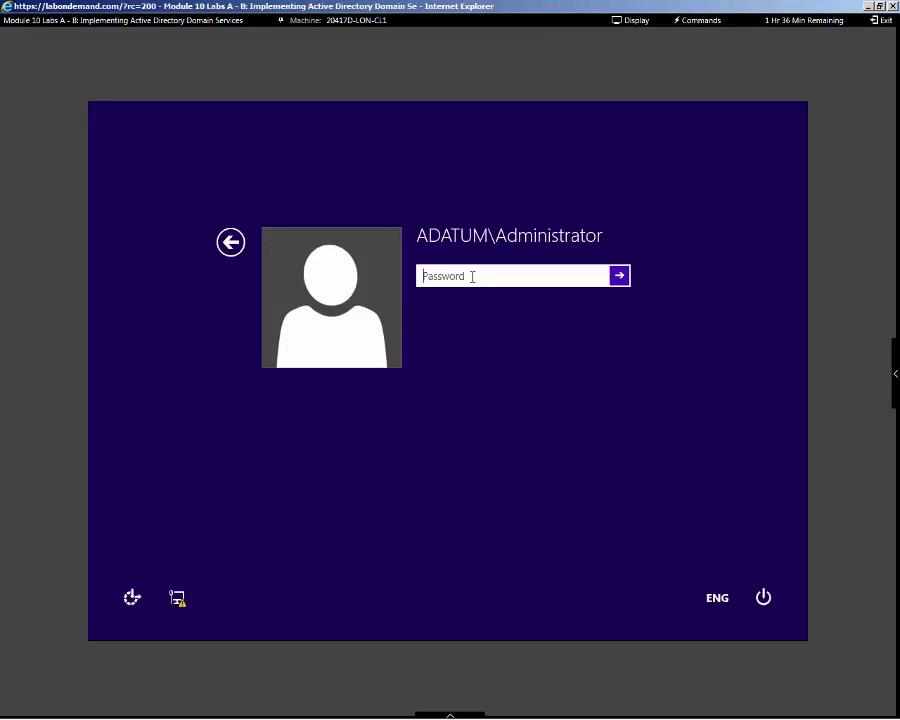
text(Pa$$w0rd)
key(Return)
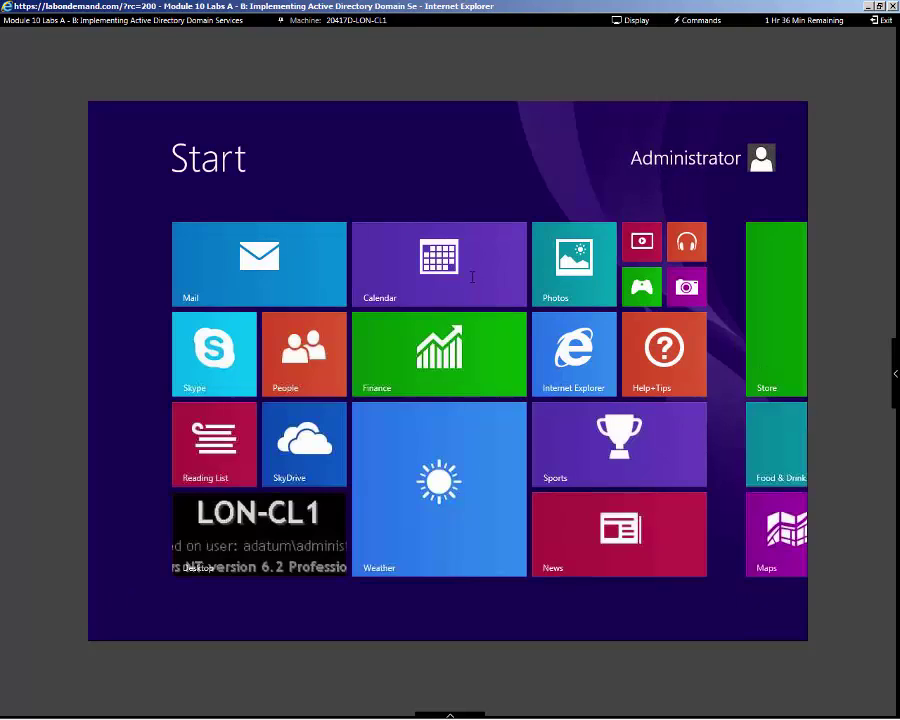
click(270, 543)
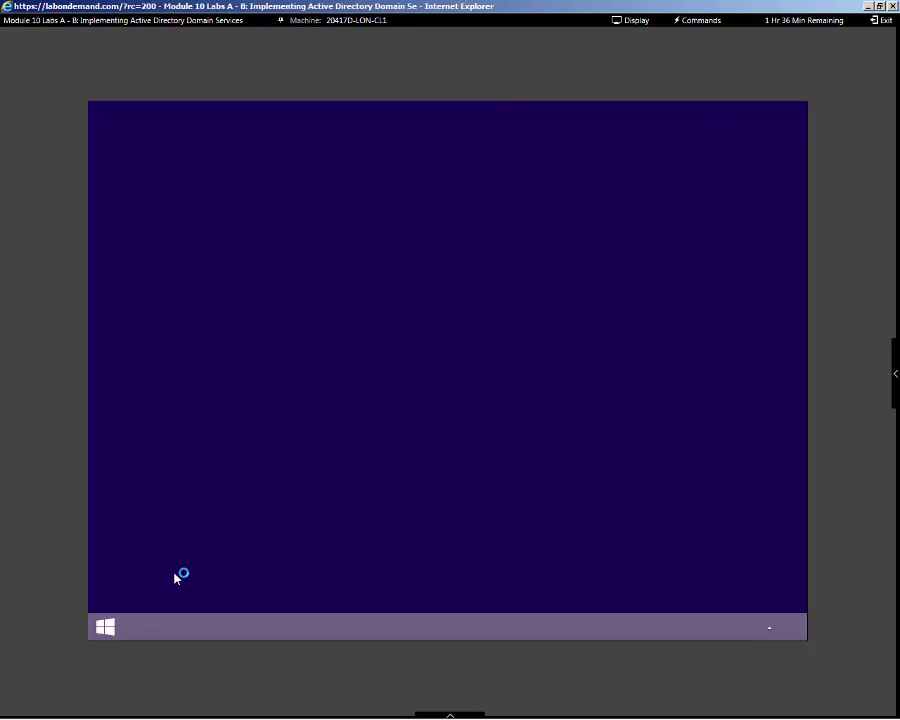
right_click(109, 633)
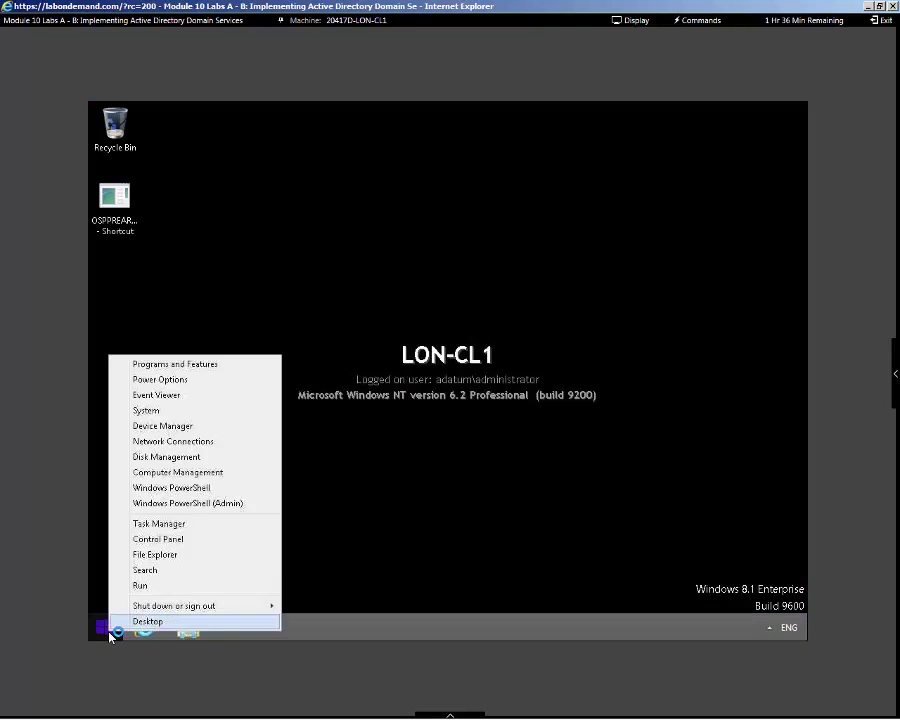
click(170, 543)
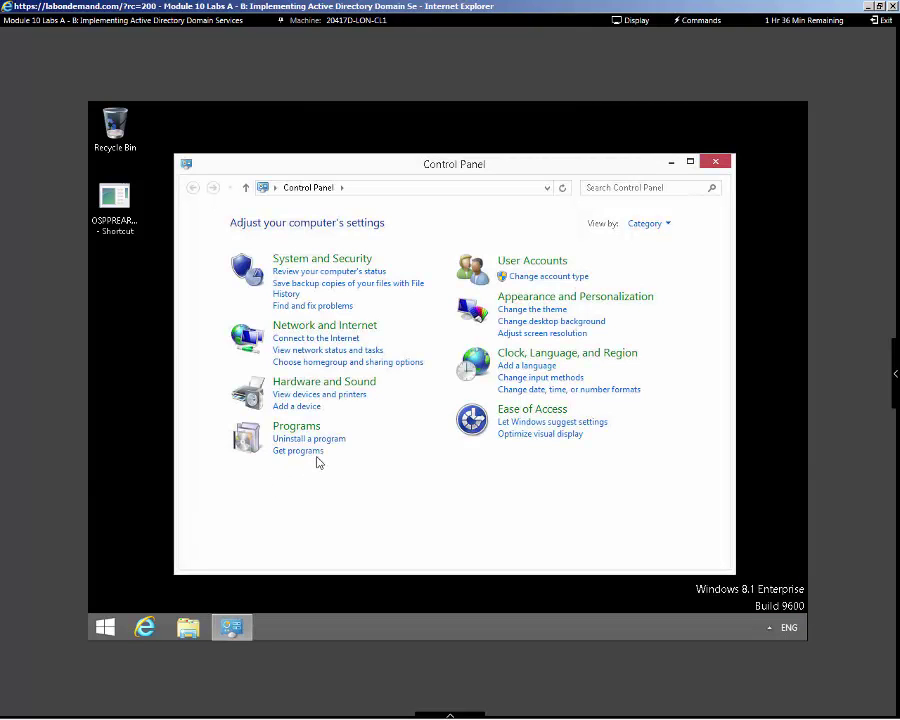
text(work)
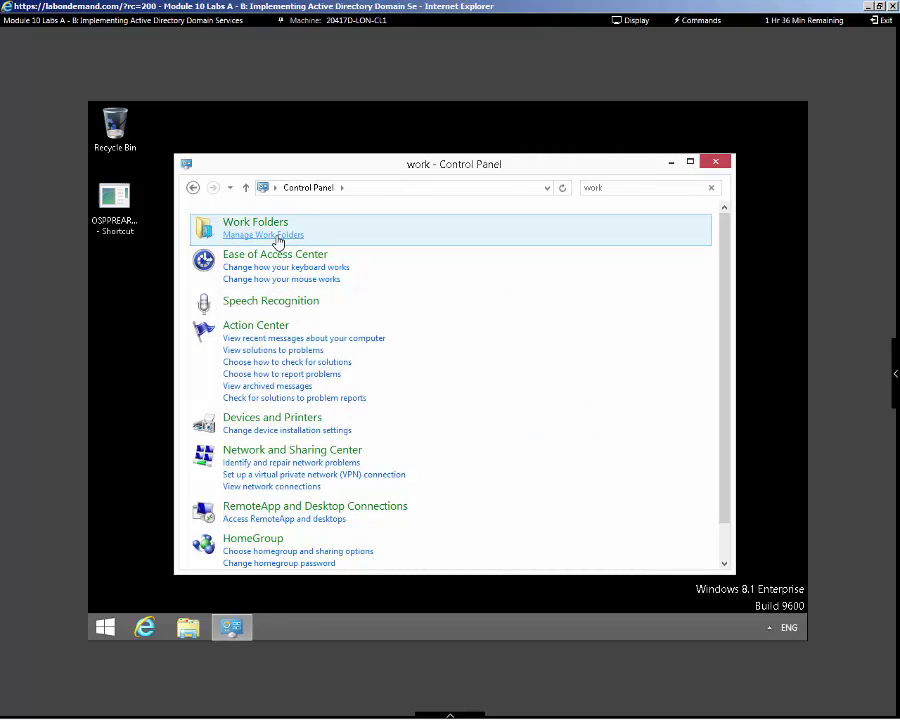
click(273, 236)
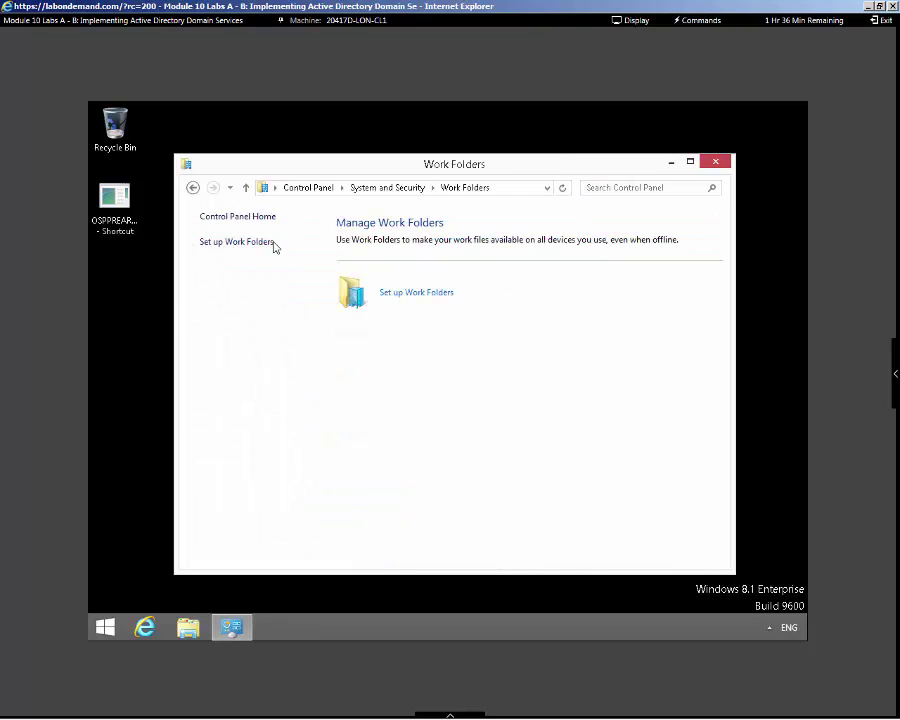
click(407, 294)
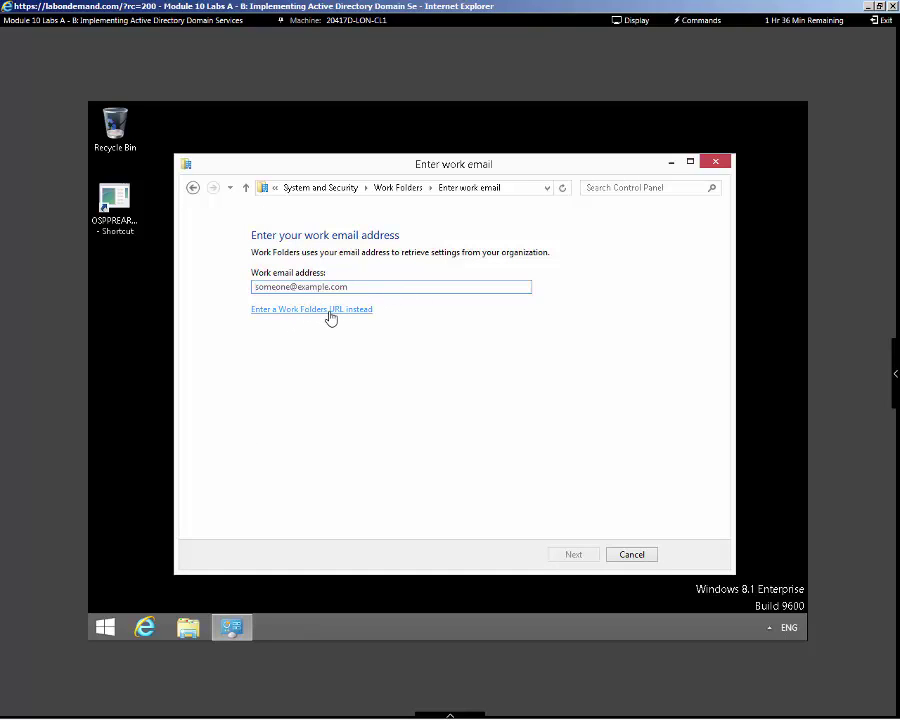
click(331, 316)
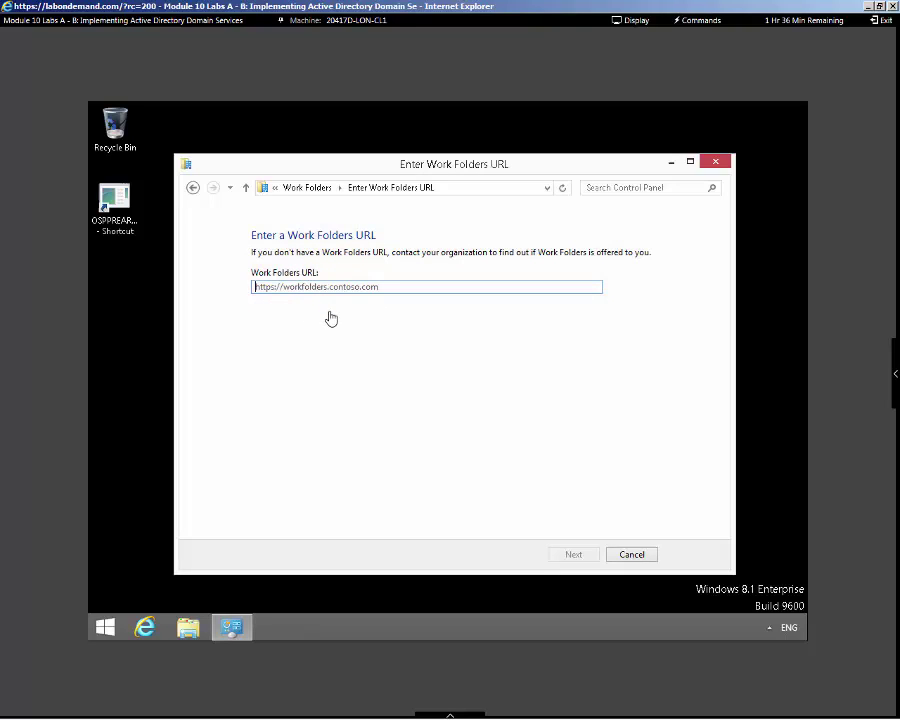
text(https://lon-svr3.adatum.com)
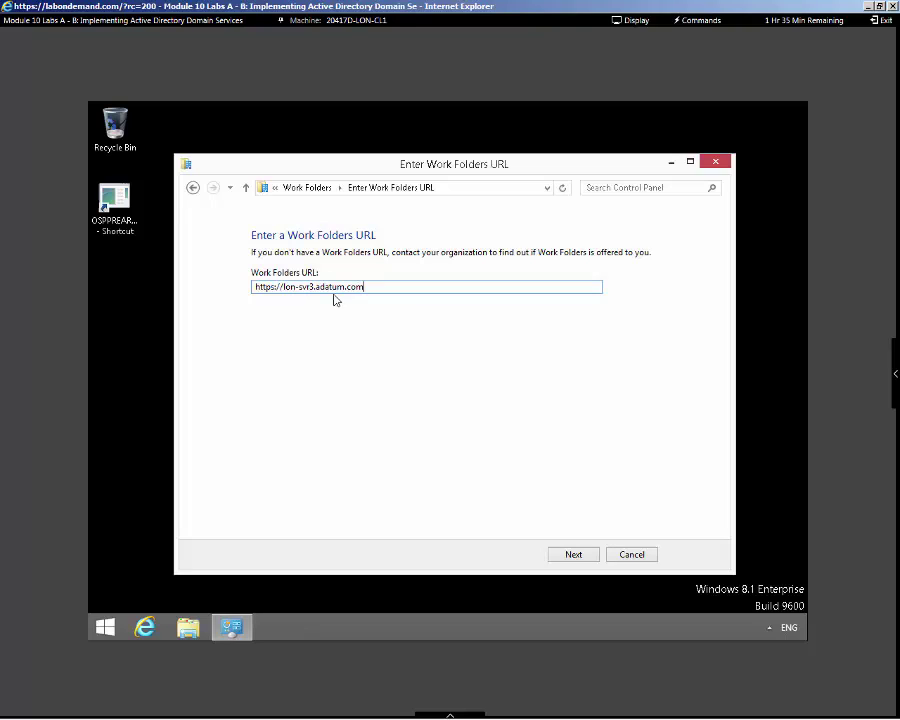
click(573, 557)
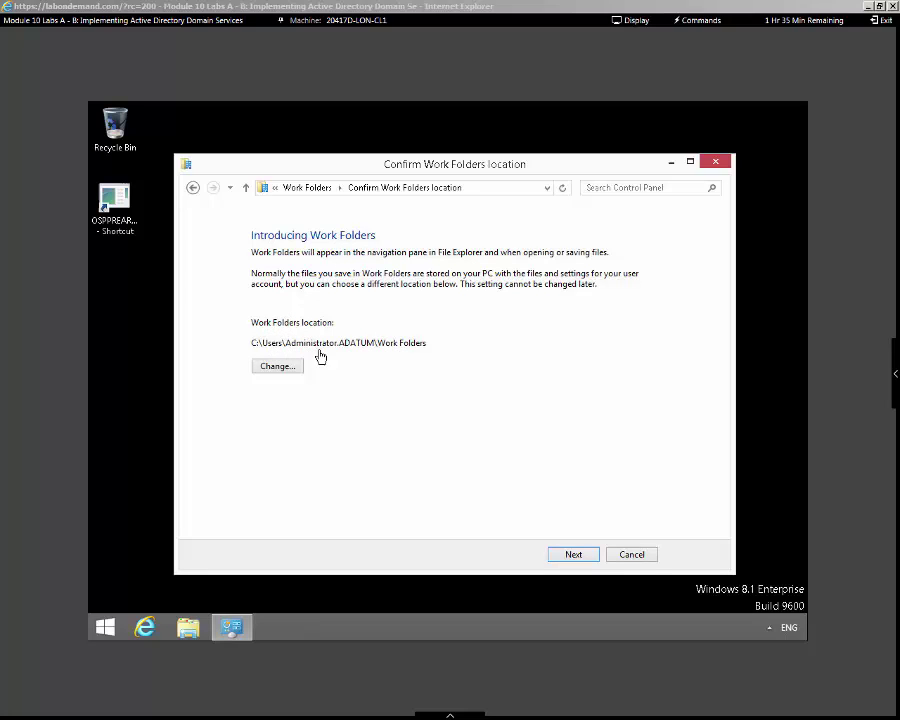
Keep the C:\Users\Administrator.ADATUM\Work Folders location, accept the security policies, and finish setup
click(571, 557)
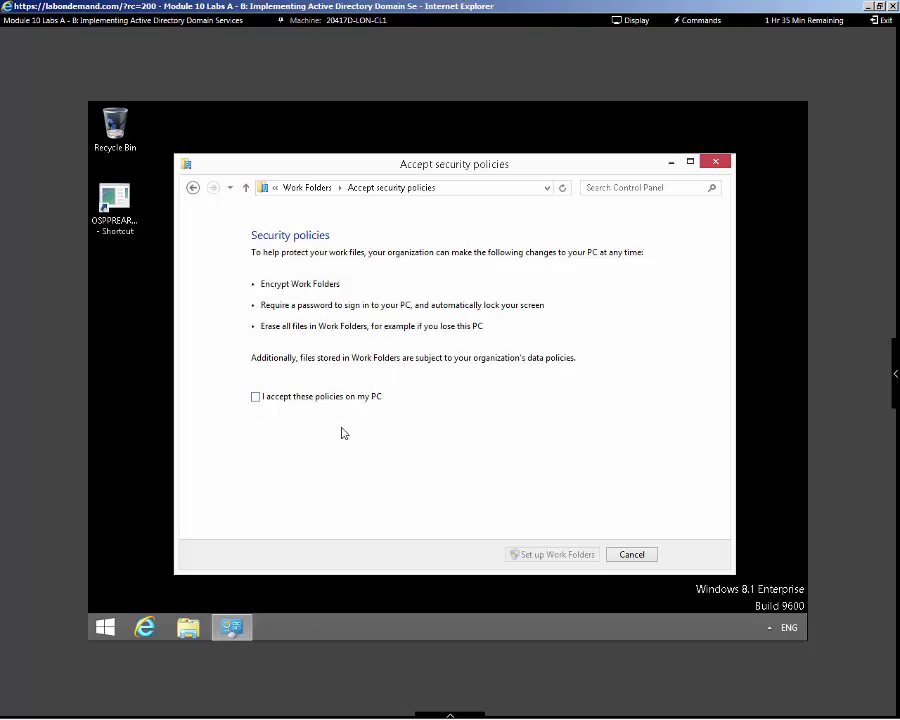
click(256, 397)
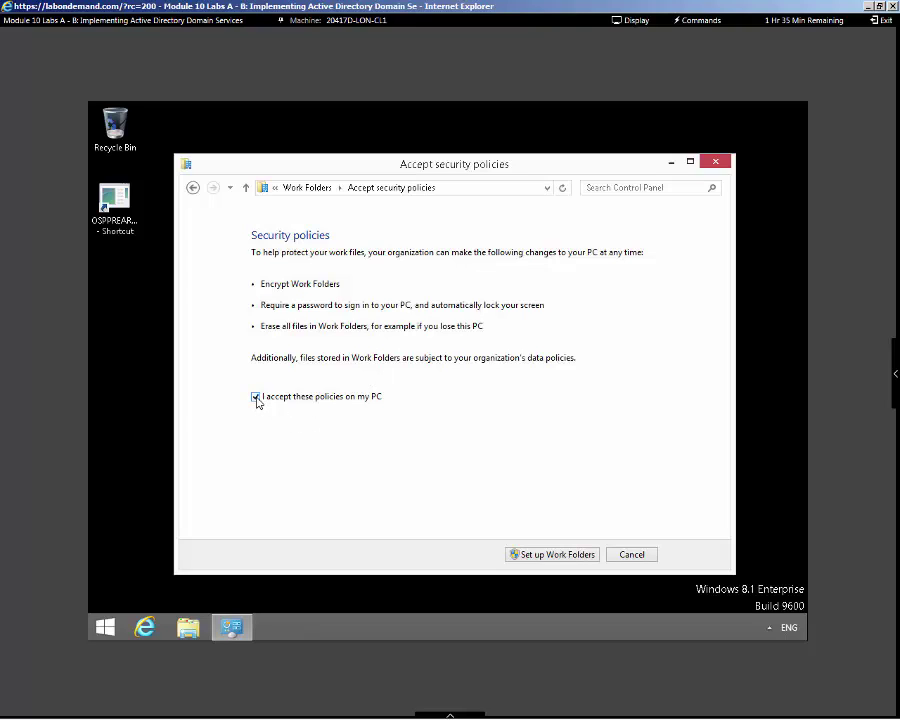
click(555, 555)
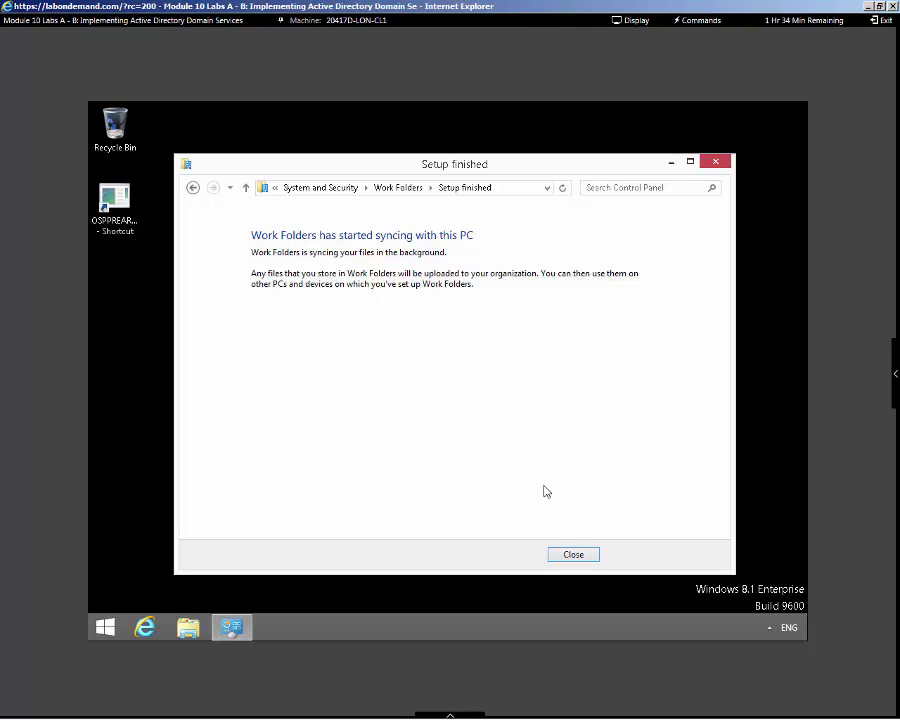
Close the setup wizard and show the Work Folders folder in File Explorer
click(573, 555)
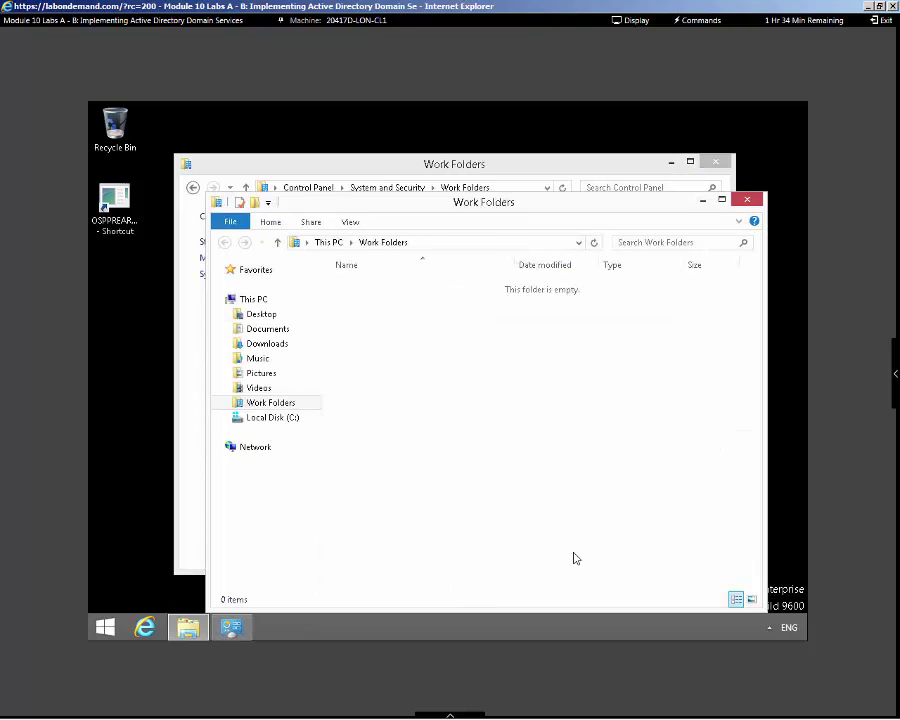
click(438, 243)
key(End)
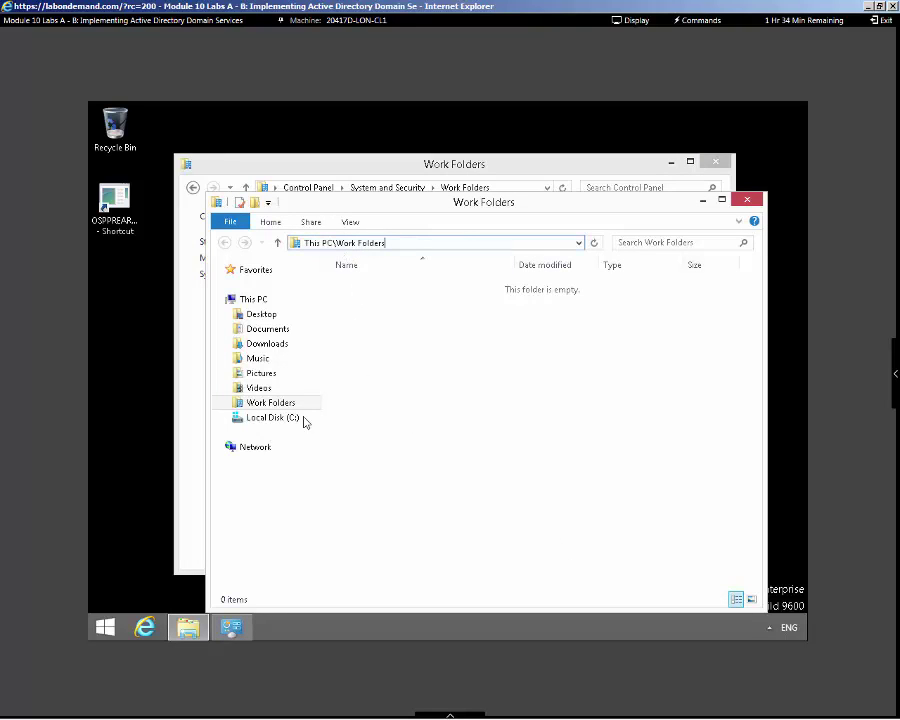
click(275, 402)
Create New Text Document.txt in Work Folders and return to the sync status page
right_click(359, 391)
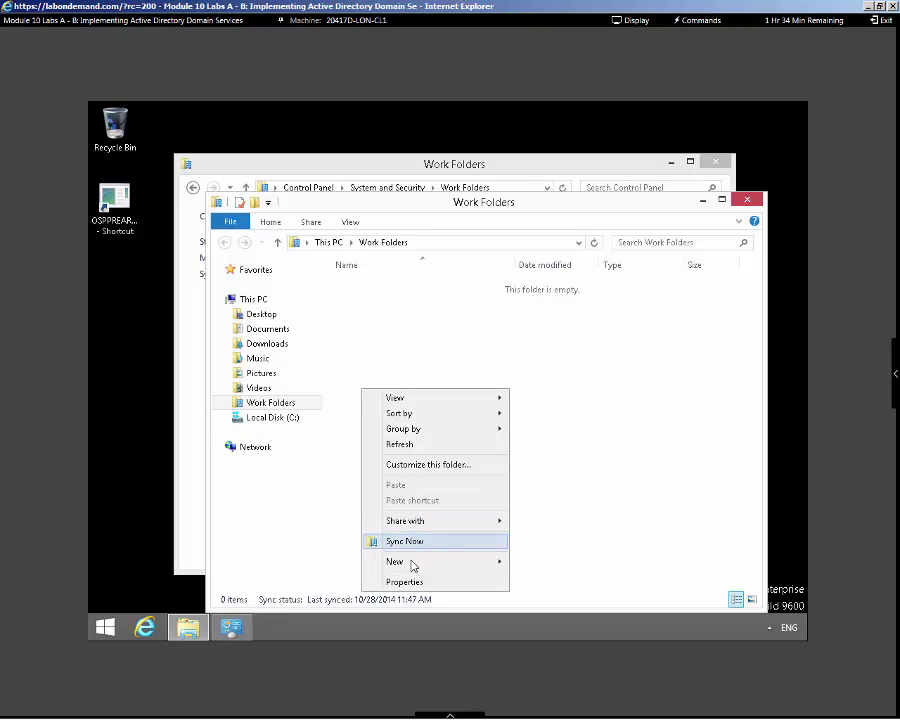
mouse_move(411, 567)
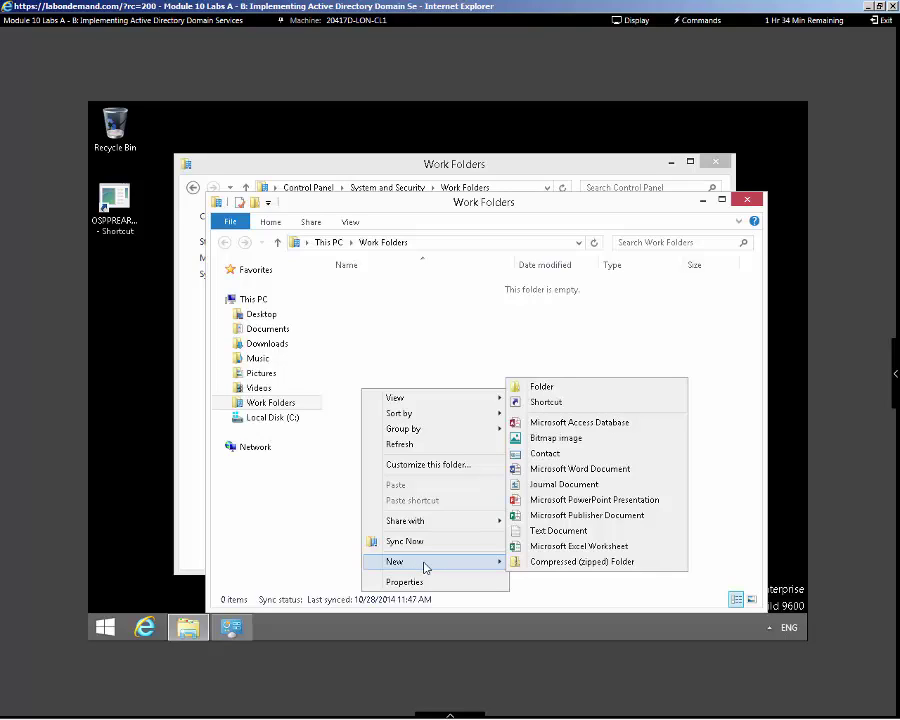
click(560, 530)
click(502, 494)
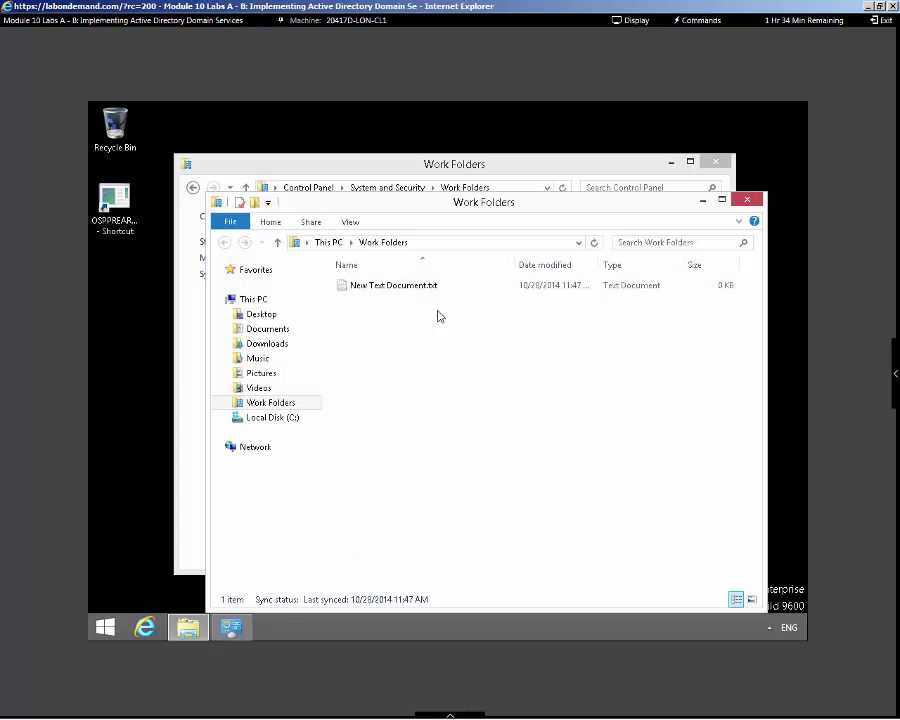
click(390, 172)
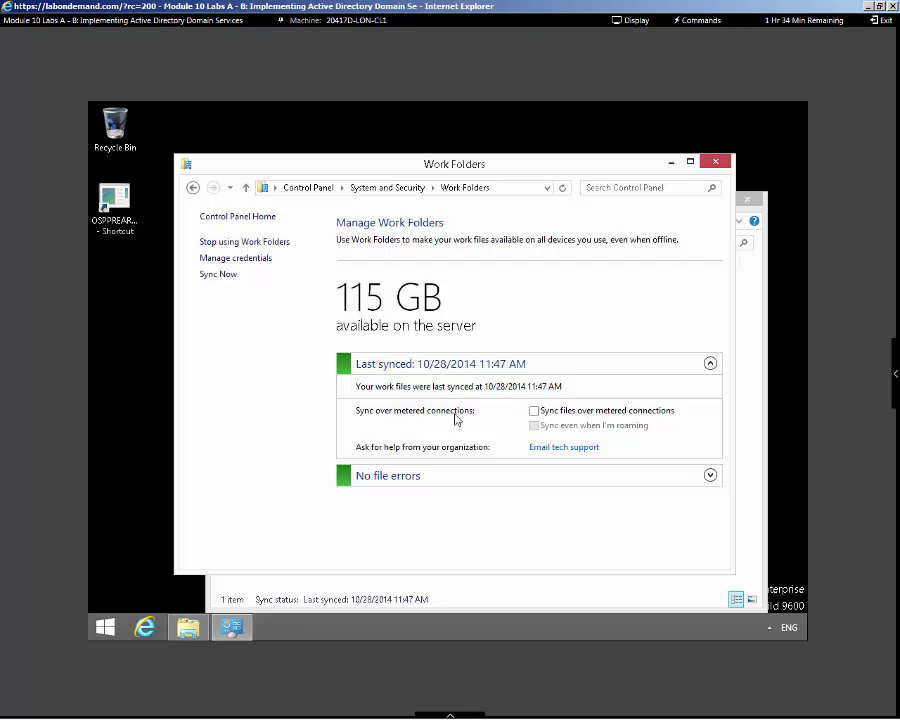
Enable Work Folders syncing over metered connections and while roaming
click(534, 410)
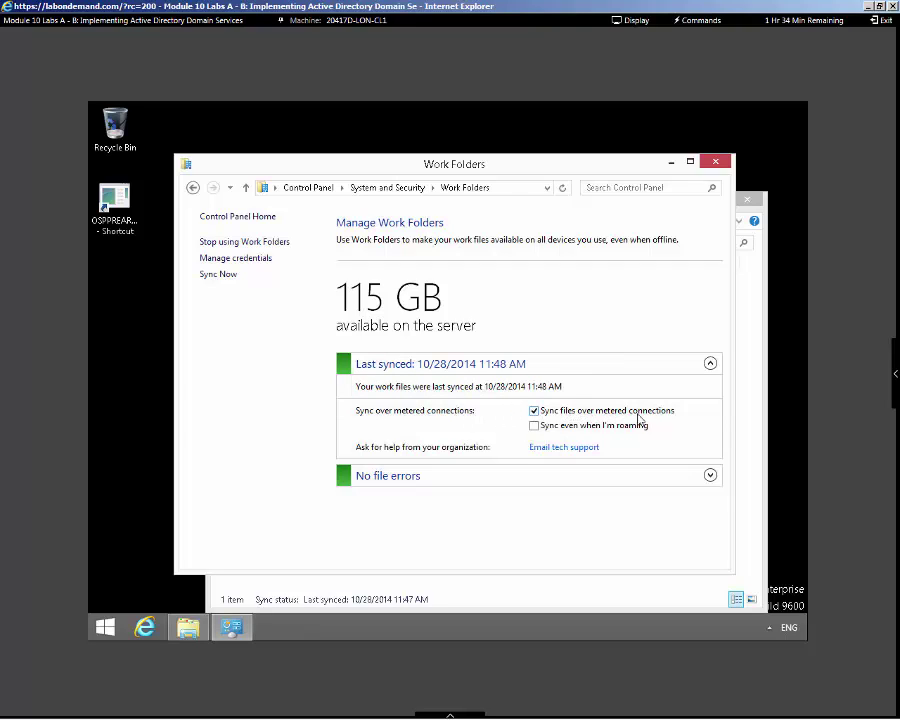
click(536, 427)
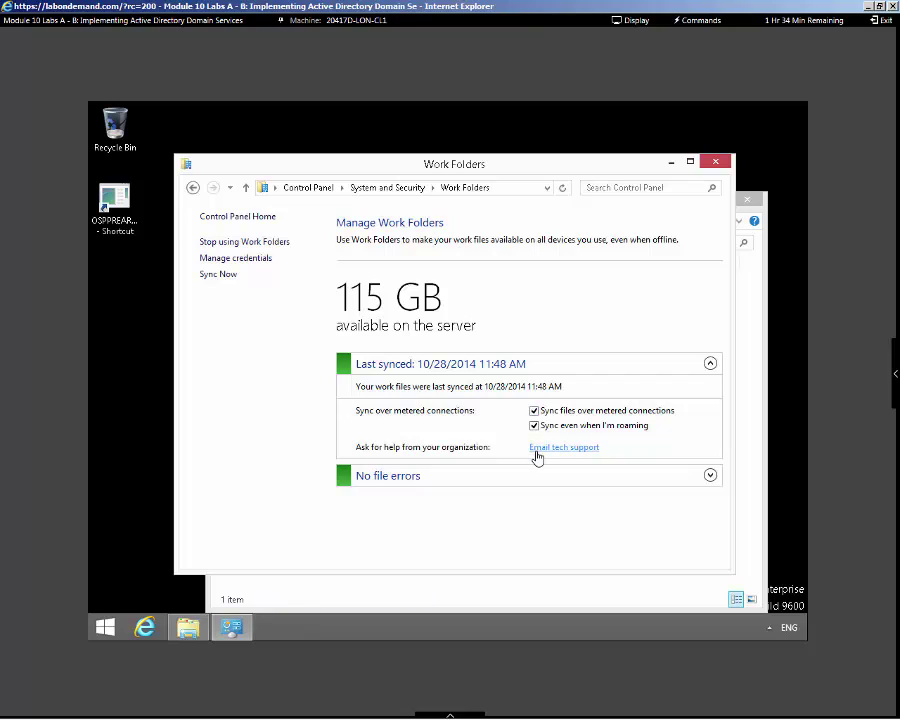